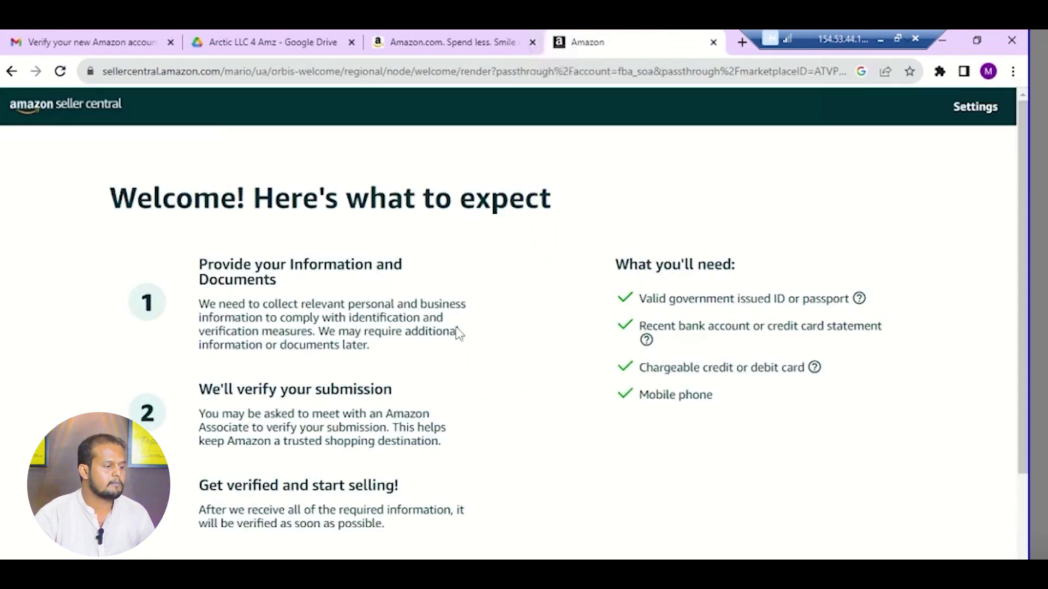
# Scroll down the welcome page to review the registration steps and required documents.
pyautogui.scroll(-2, 456, 331)
# Start registration with United Kingdom as business location and individual as business type.
pyautogui.click(529, 489)
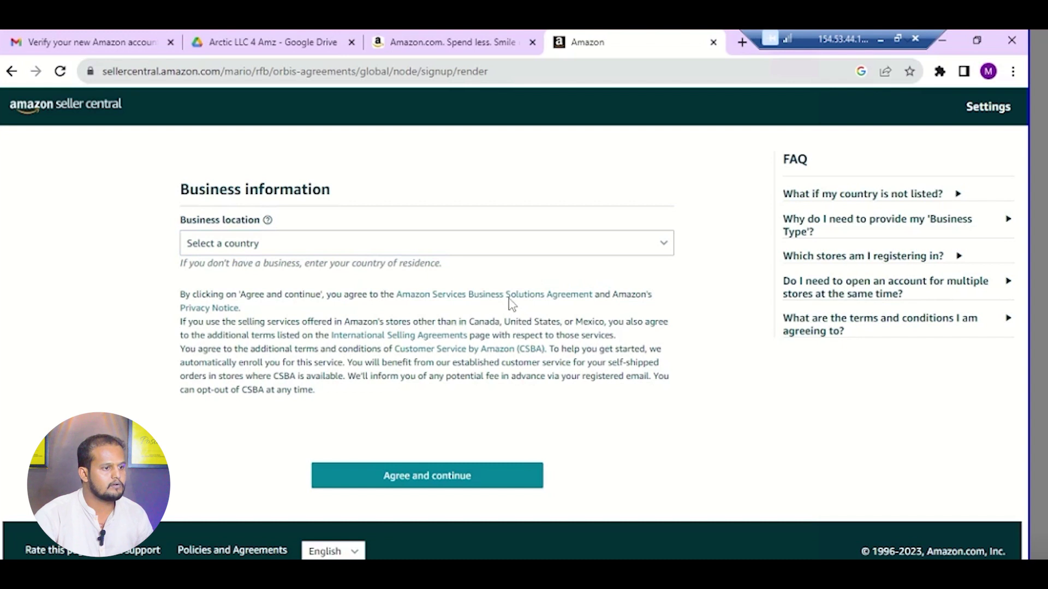
pyautogui.click(656, 252)
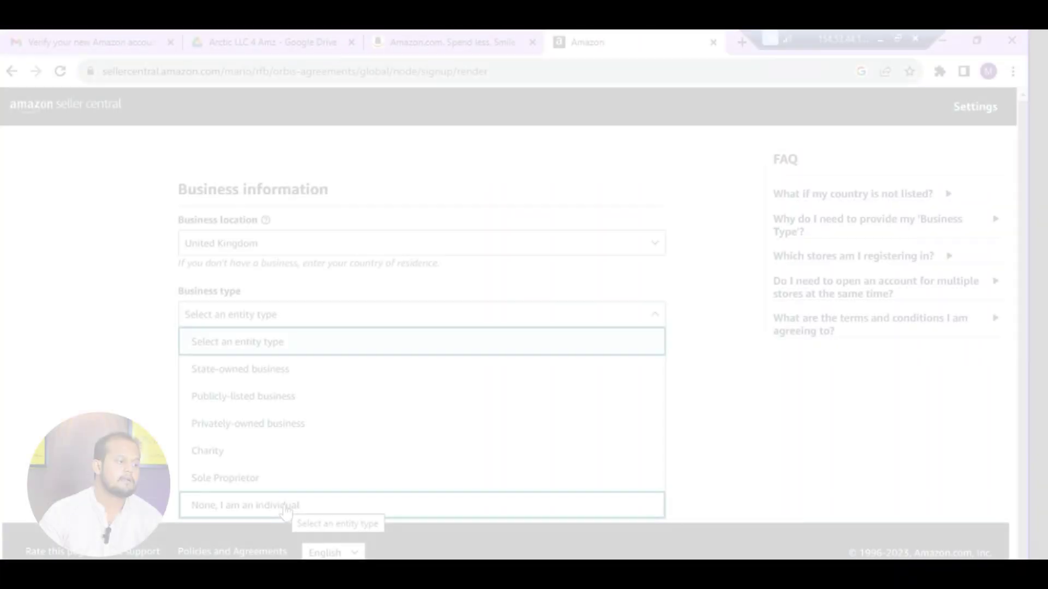
pyautogui.click(285, 511)
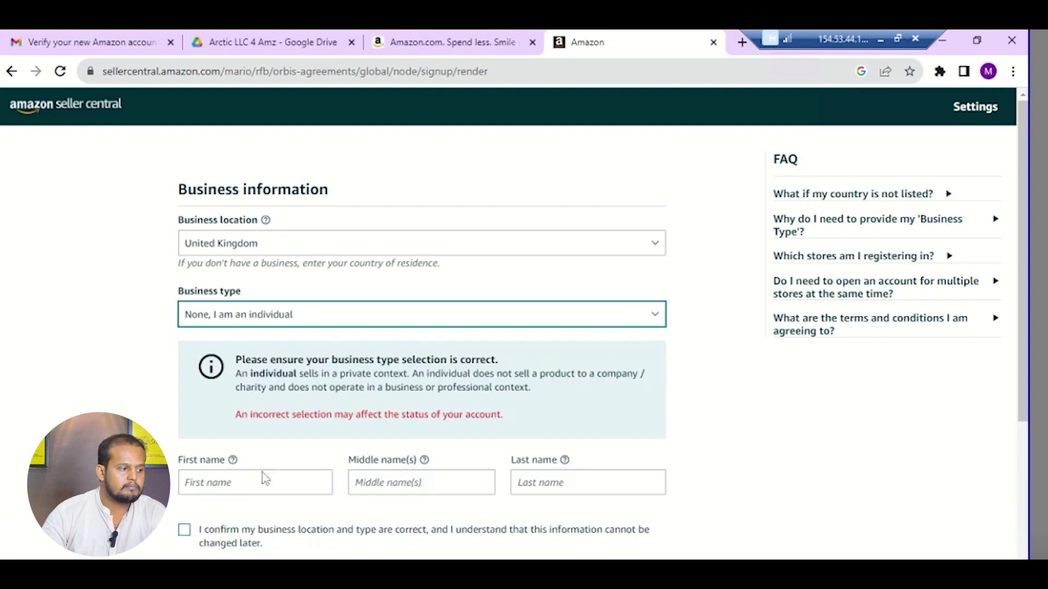
pyautogui.scroll(-1, 295, 420)
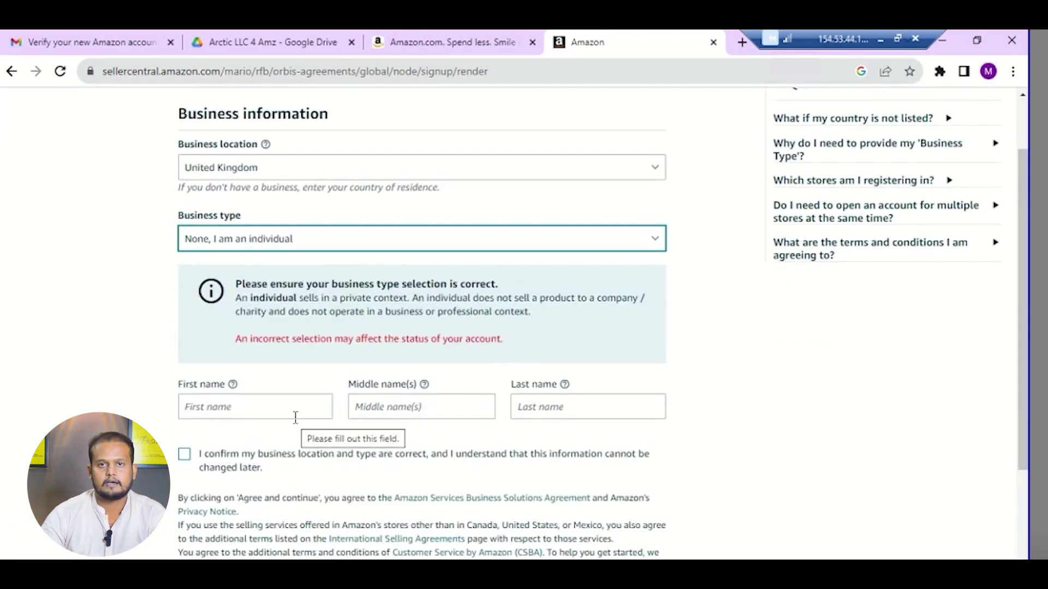
# Enter the seller's first and last name and tick the confirmation checkbox.
pyautogui.click(267, 406)
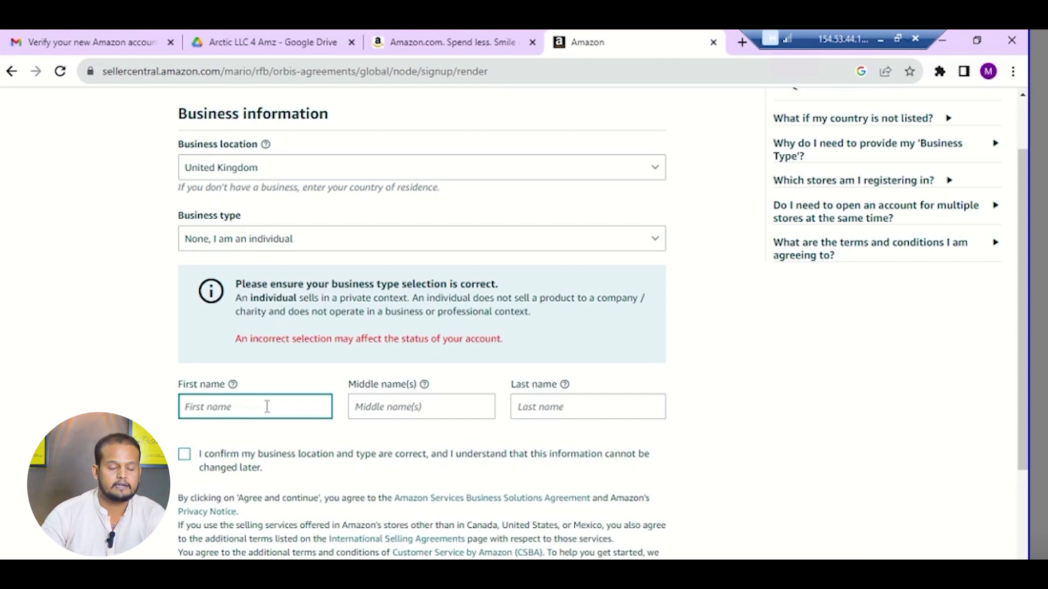
pyautogui.press('Tab')
pyautogui.press('Tab')
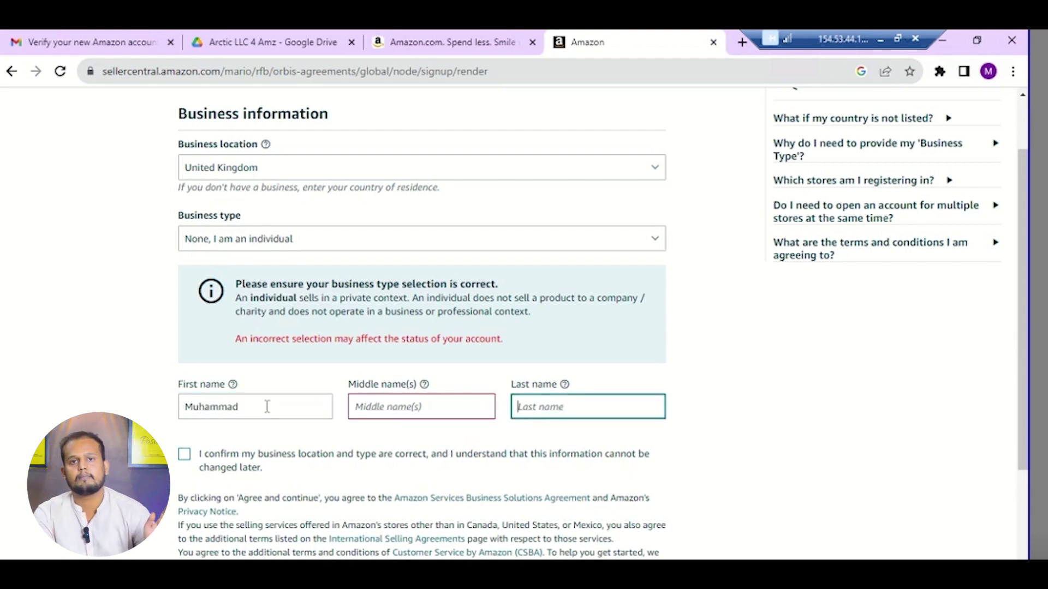
pyautogui.press('Tab')
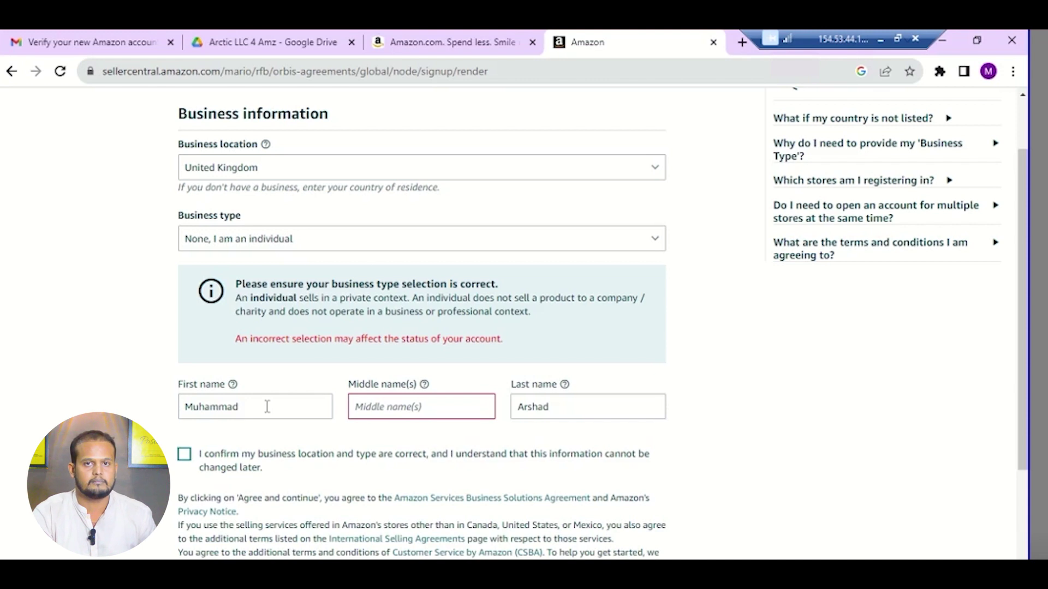
pyautogui.click(185, 459)
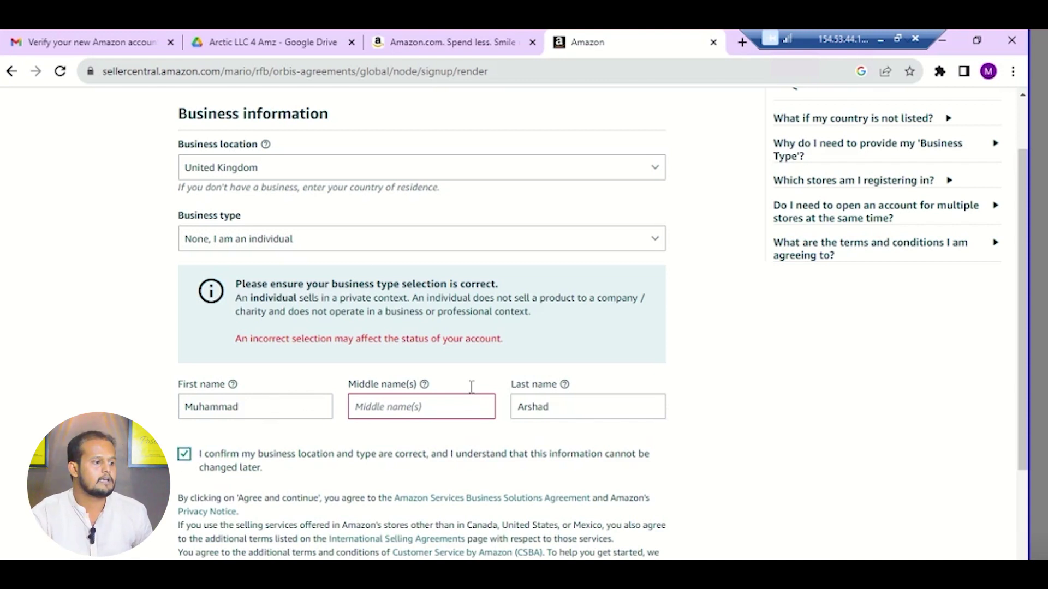
pyautogui.scroll(-3, 471, 386)
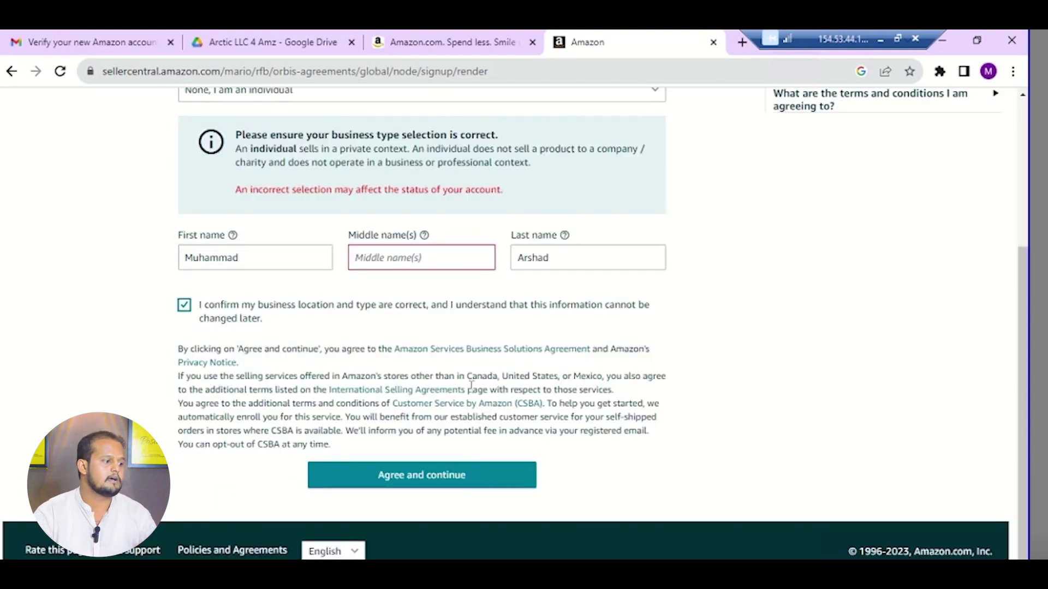
# Accept the seller agreement and continue to the Seller information form.
pyautogui.click(367, 478)
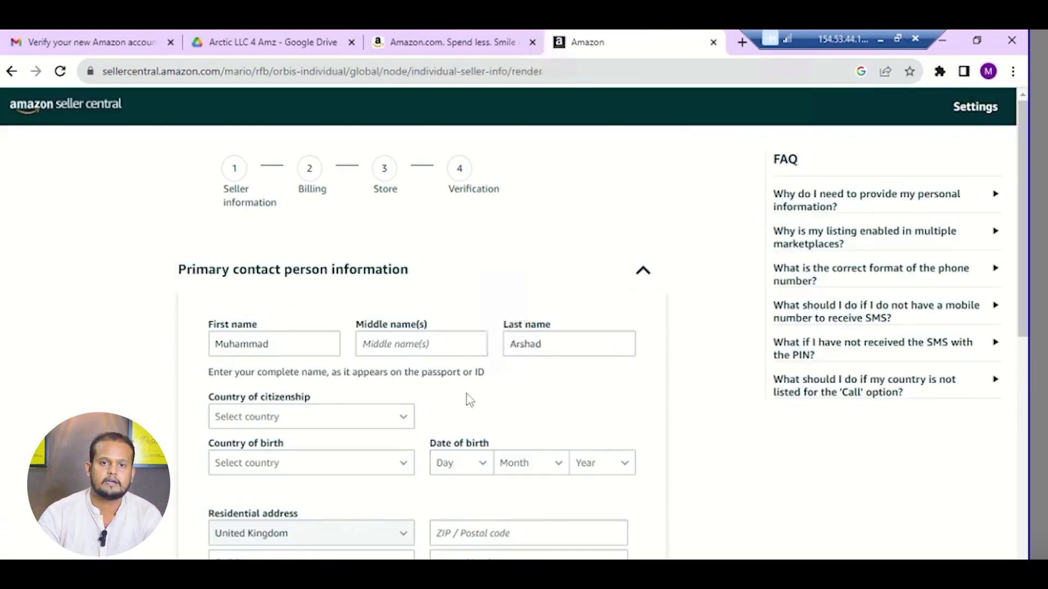
pyautogui.scroll(-3, 436, 391)
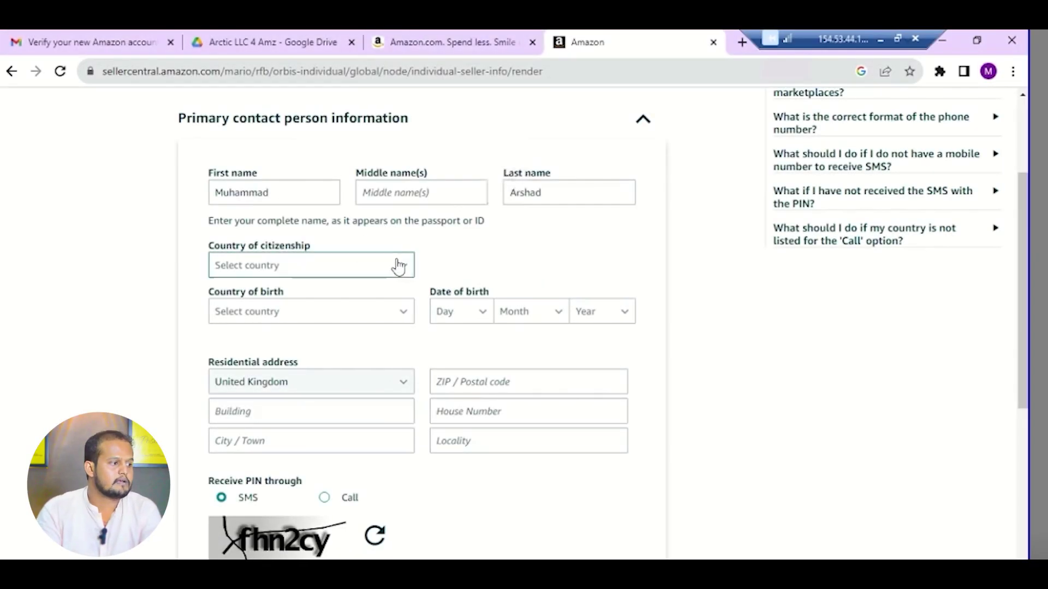
# Set both country of citizenship and country of birth to Pakistan.
pyautogui.click(406, 270)
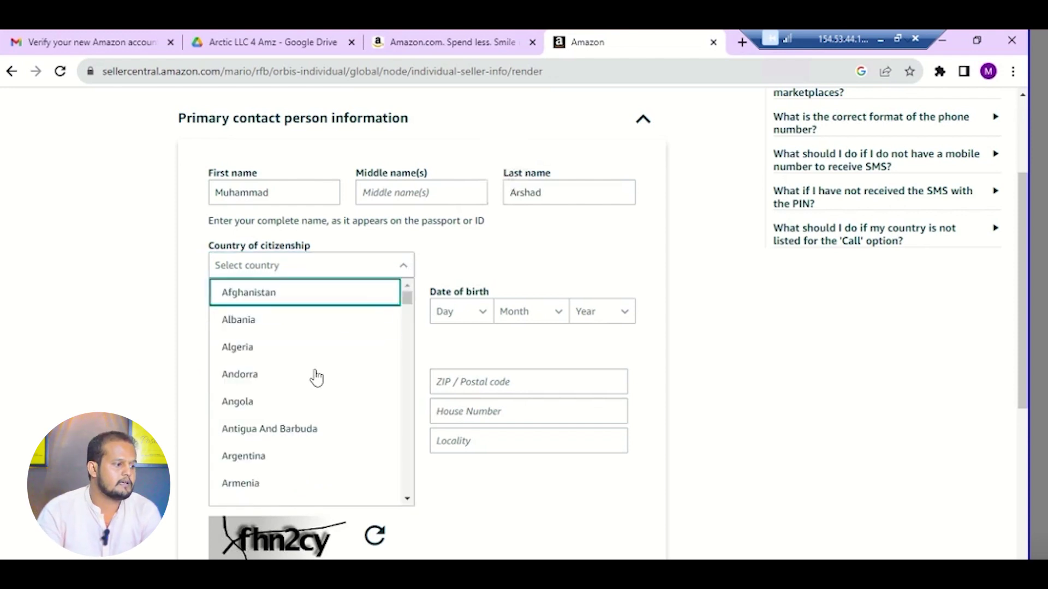
pyautogui.press('p')
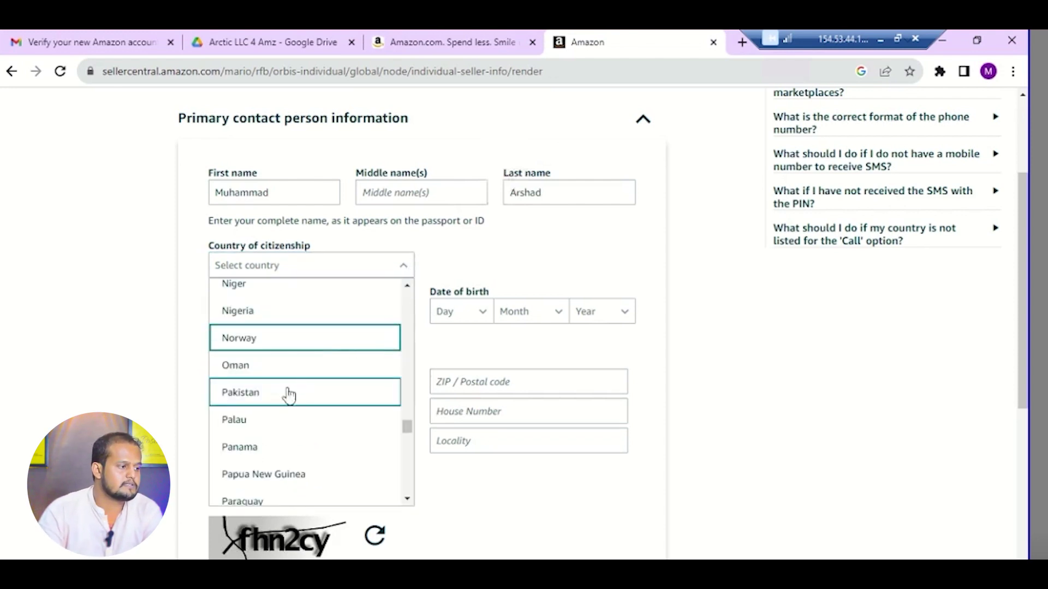
pyautogui.click(272, 385)
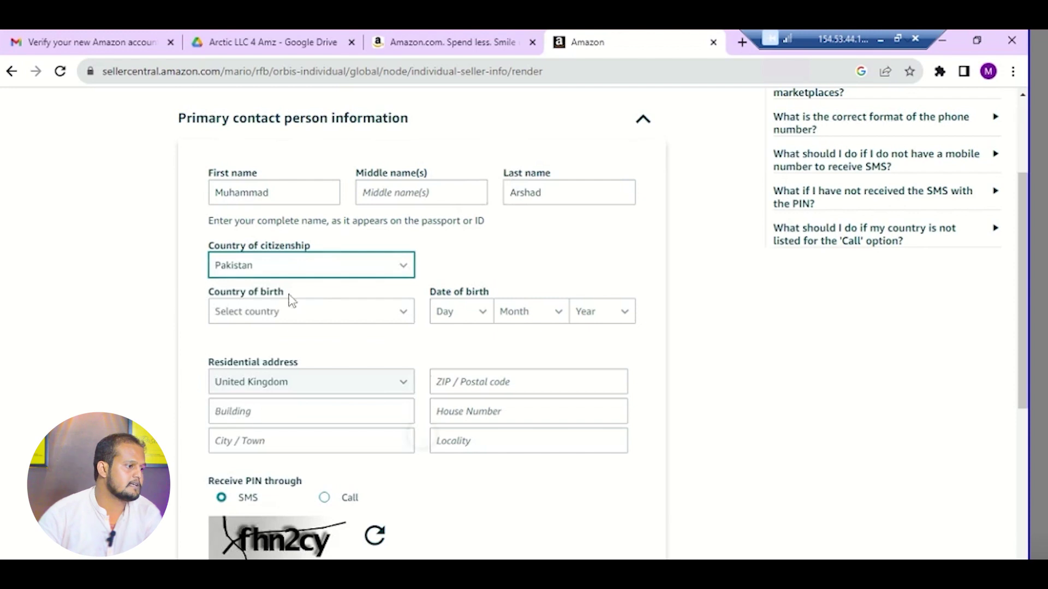
pyautogui.click(380, 314)
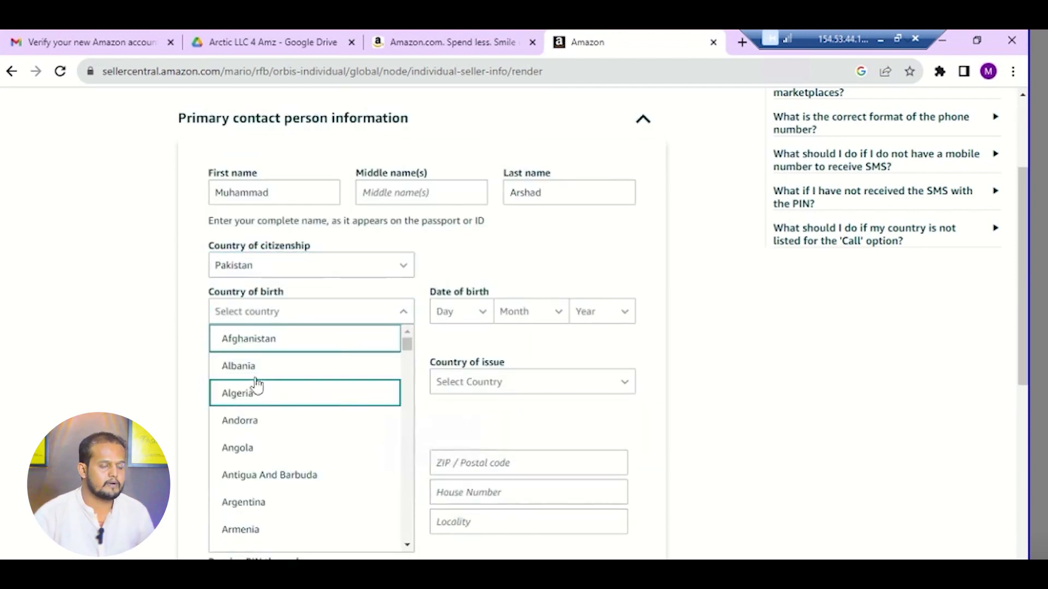
pyautogui.press('p')
pyautogui.press('a')
pyautogui.press('k')
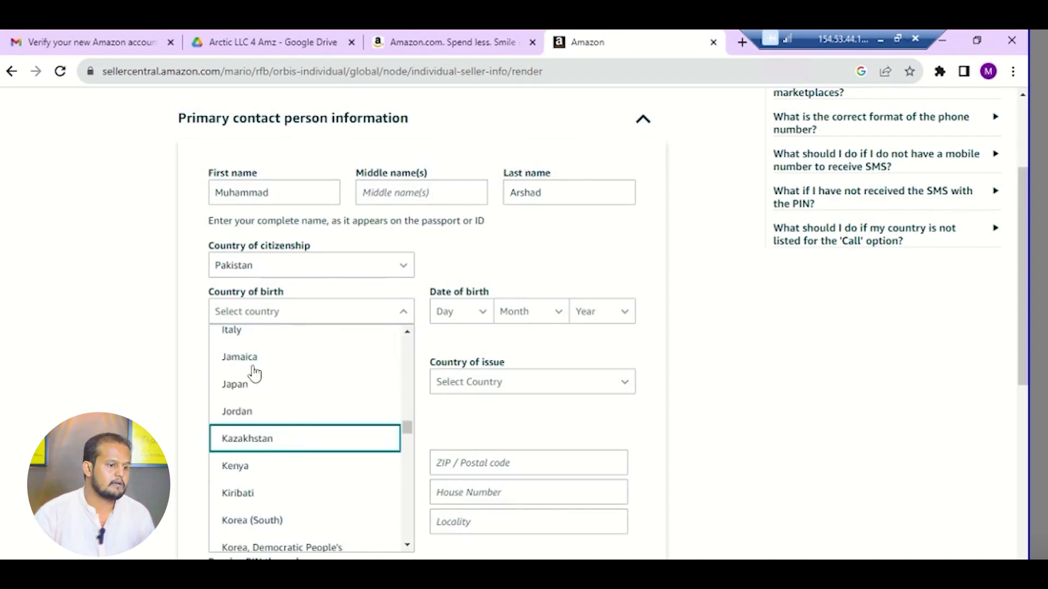
pyautogui.press('p')
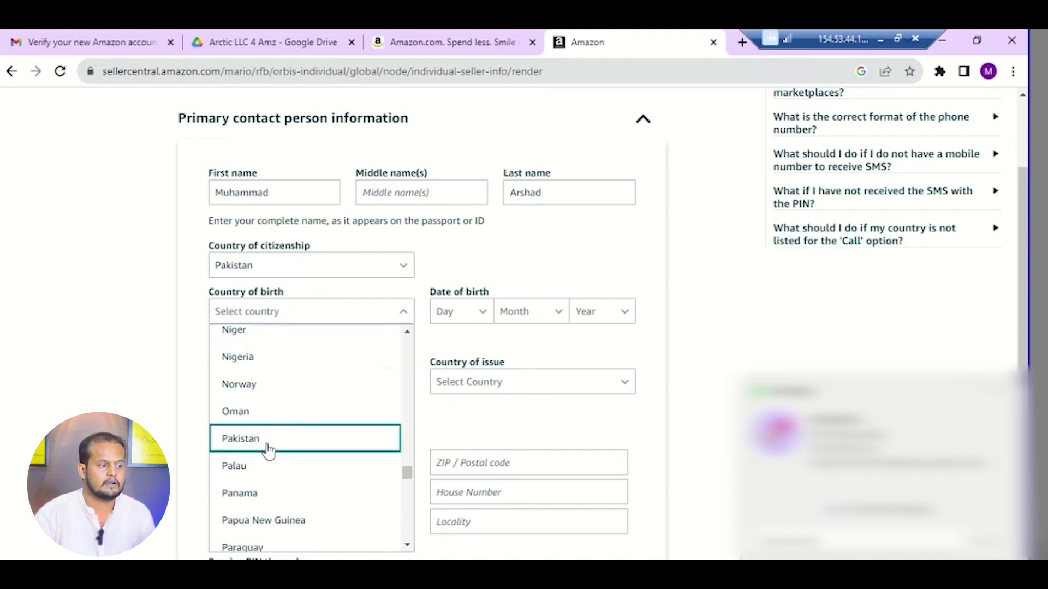
pyautogui.press('Return')
pyautogui.press('Tab')
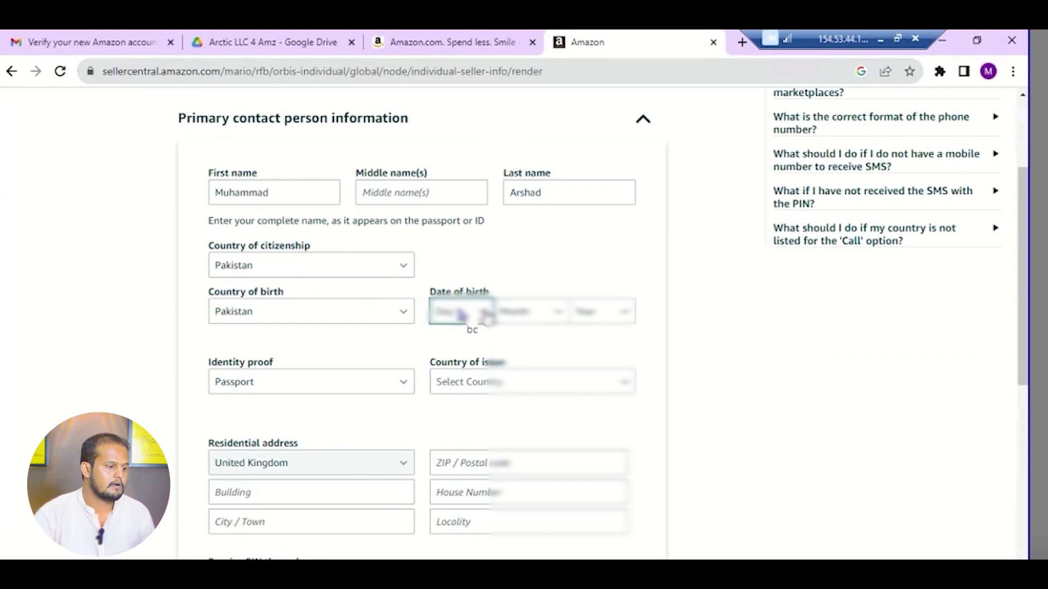
# Set the date of birth to 15 May with the chosen year, then pick the identity proof type.
pyautogui.click(464, 312)
pyautogui.scroll(-3, 448, 464)
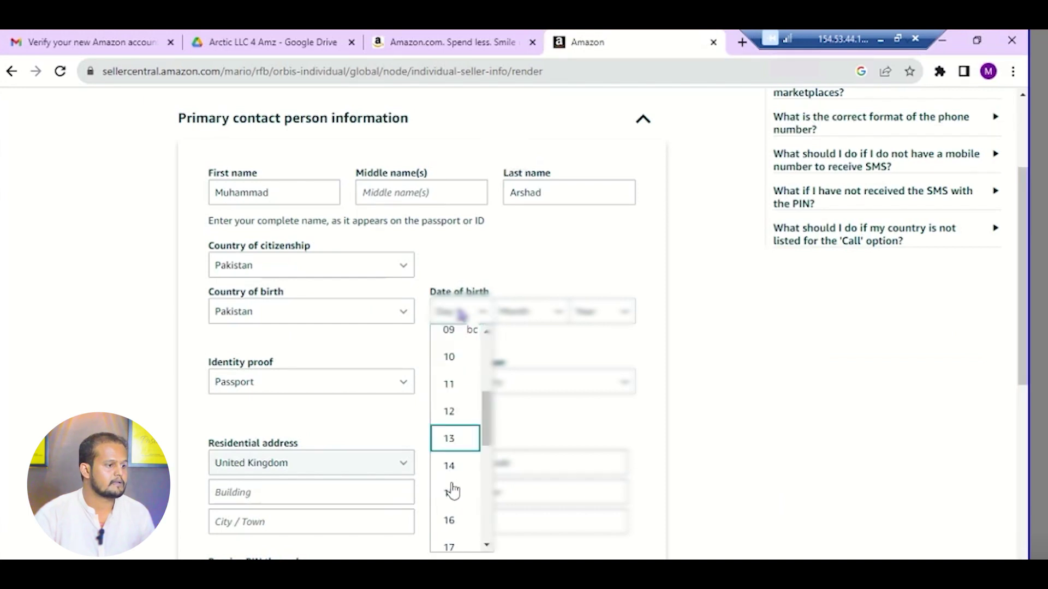
pyautogui.click(454, 494)
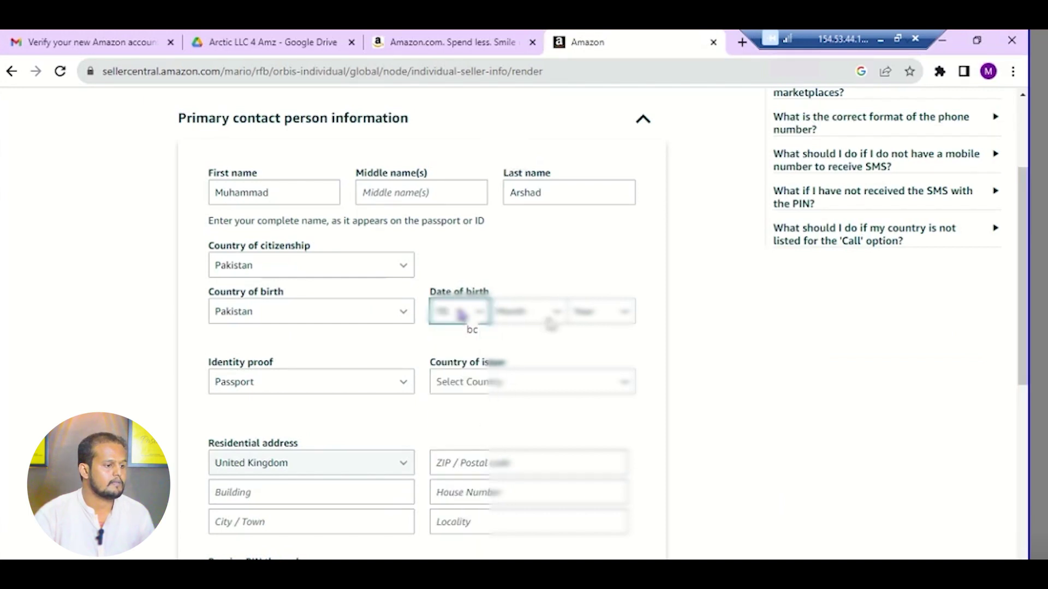
pyautogui.click(552, 320)
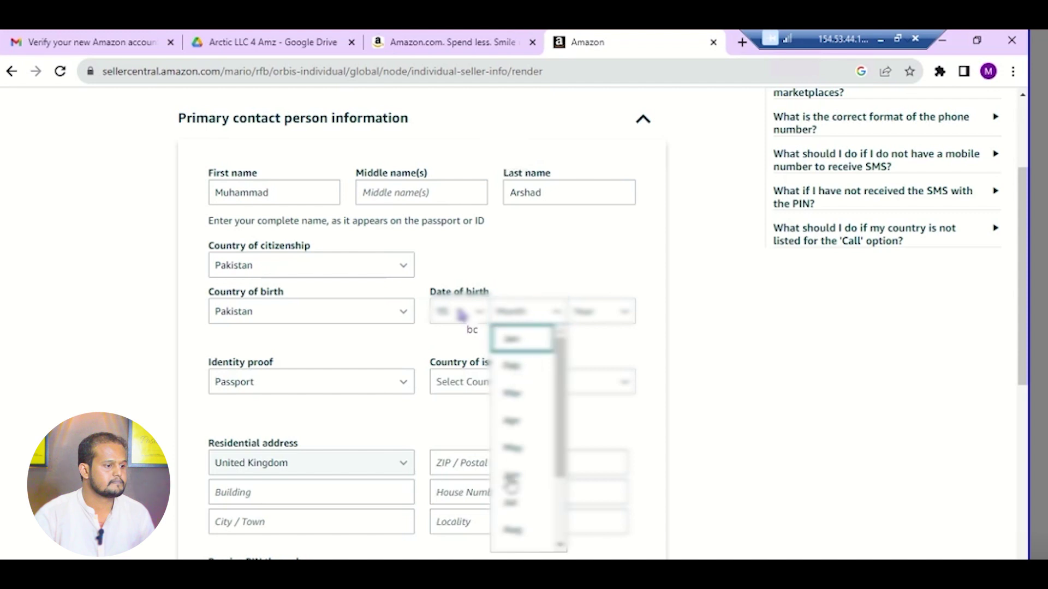
pyautogui.click(521, 448)
pyautogui.click(611, 311)
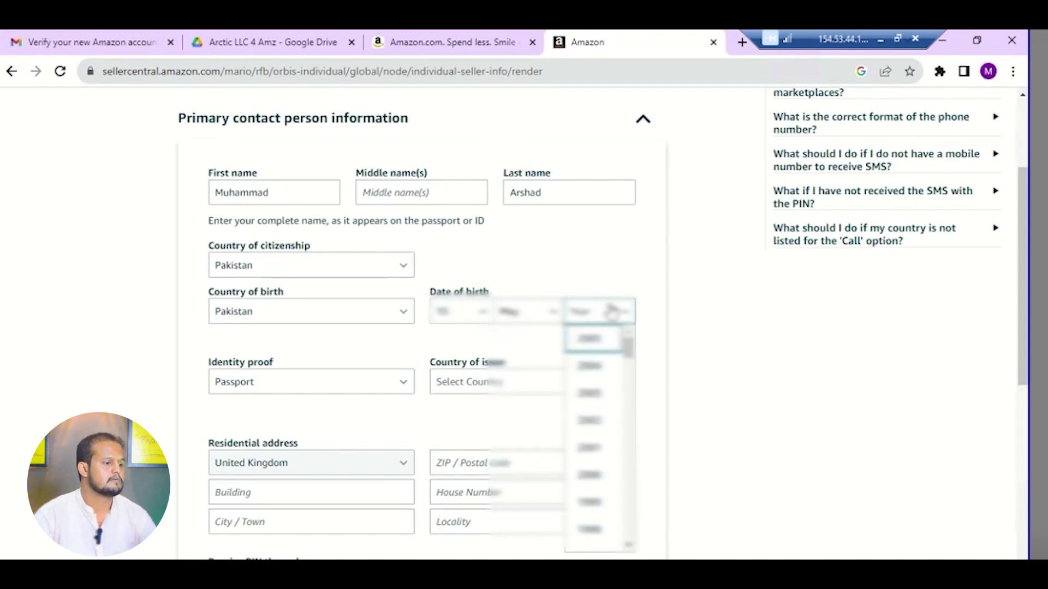
pyautogui.press('Down')
pyautogui.press('Down')
pyautogui.press('Down')
pyautogui.press('Down')
pyautogui.press('Down')
pyautogui.press('Down')
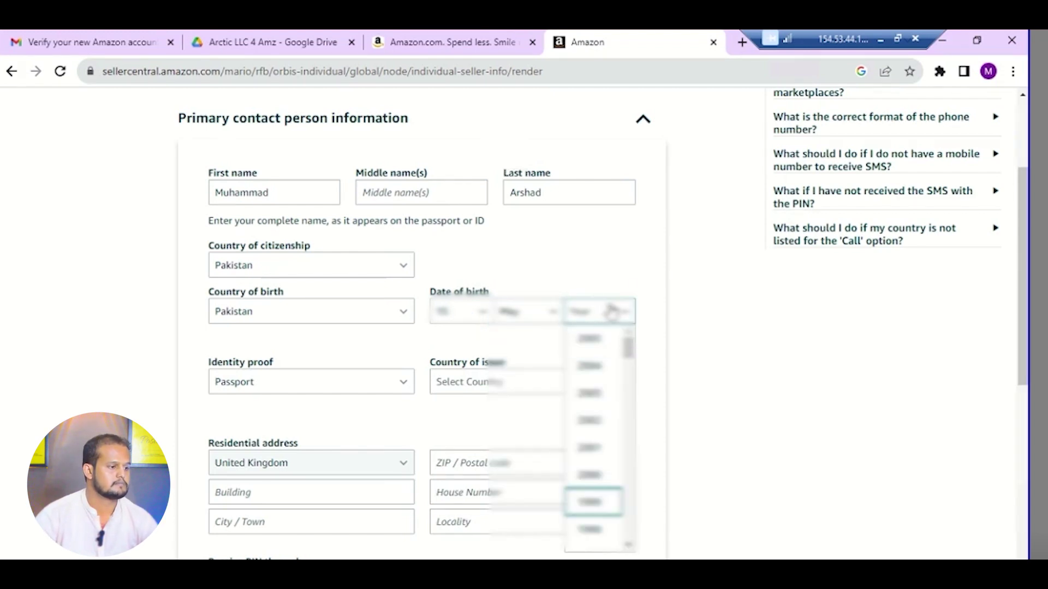
pyautogui.scroll(-3, 610, 431)
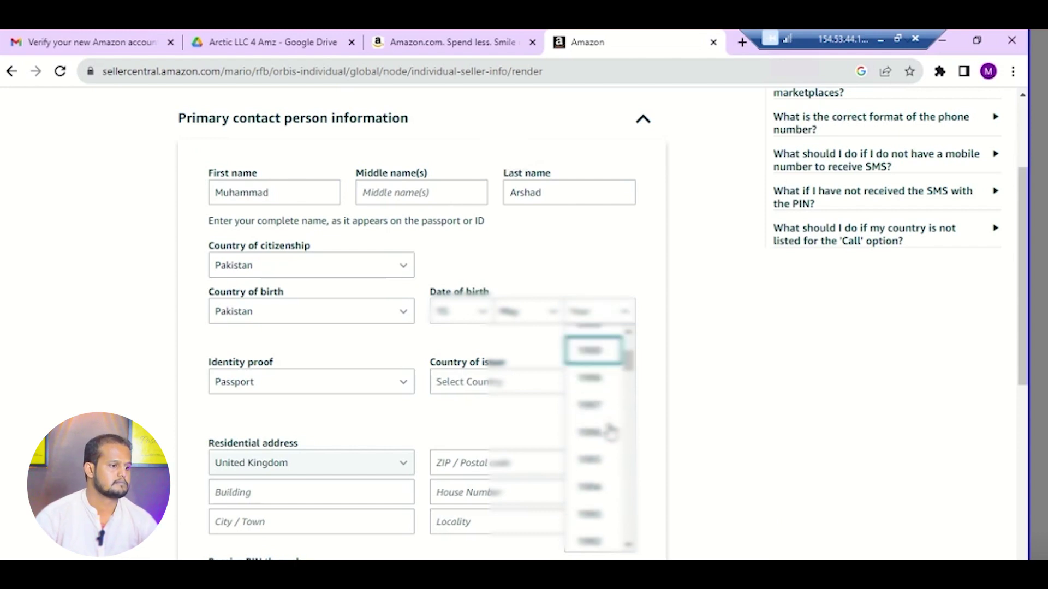
pyautogui.scroll(-3, 595, 413)
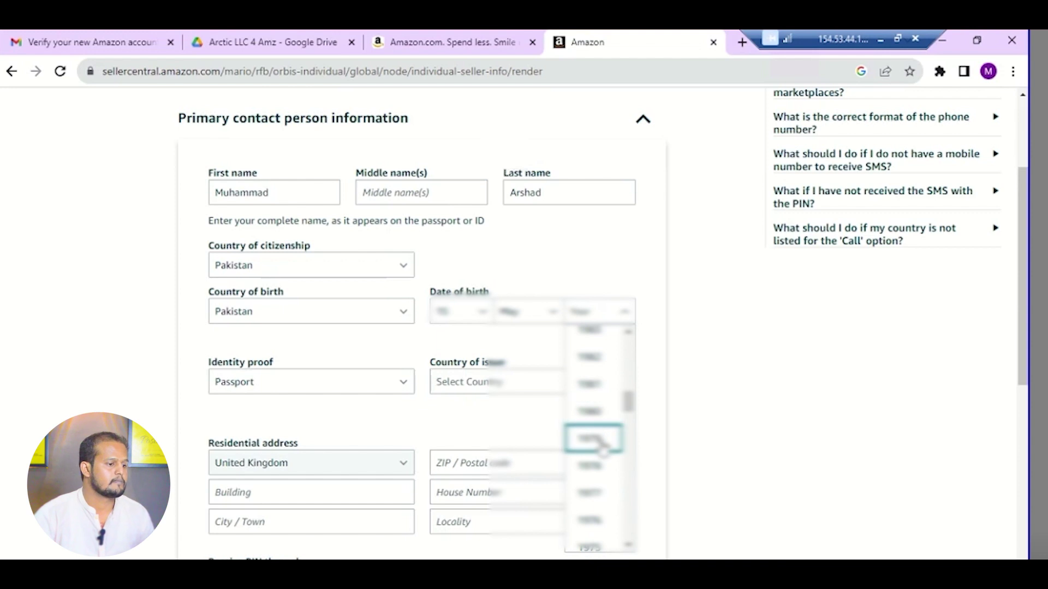
pyautogui.click(598, 364)
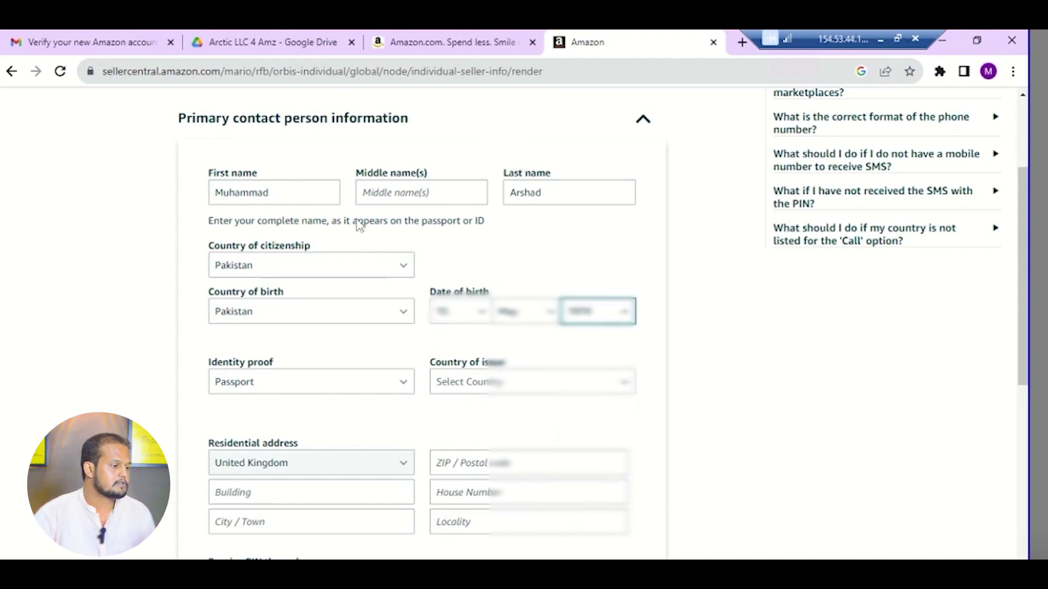
pyautogui.click(402, 389)
# Keep Passport as identity proof and re-confirm Pakistan as country of citizenship.
pyautogui.click(403, 388)
pyautogui.click(510, 388)
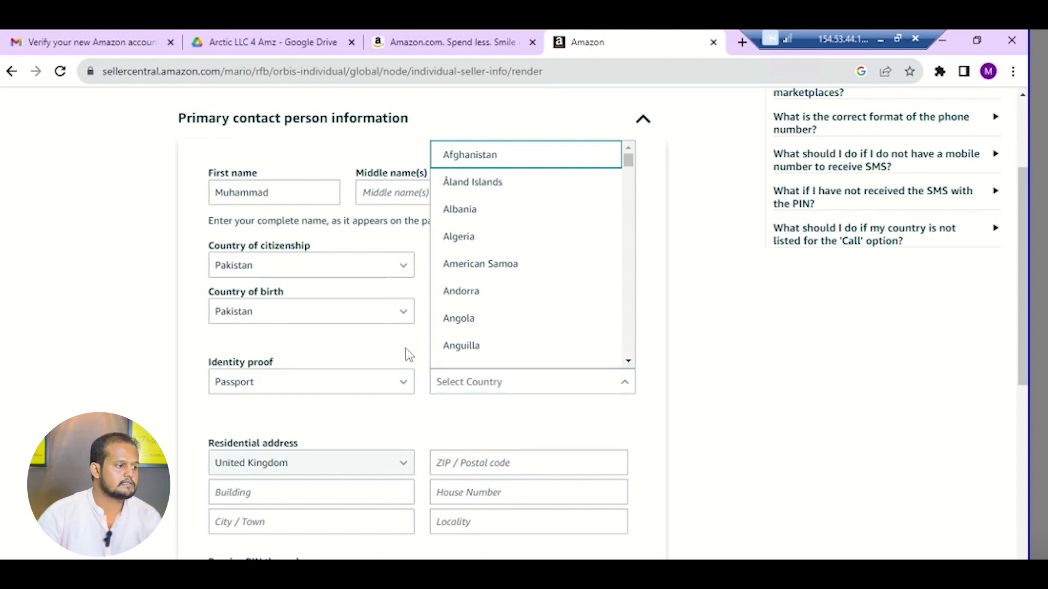
pyautogui.click(403, 268)
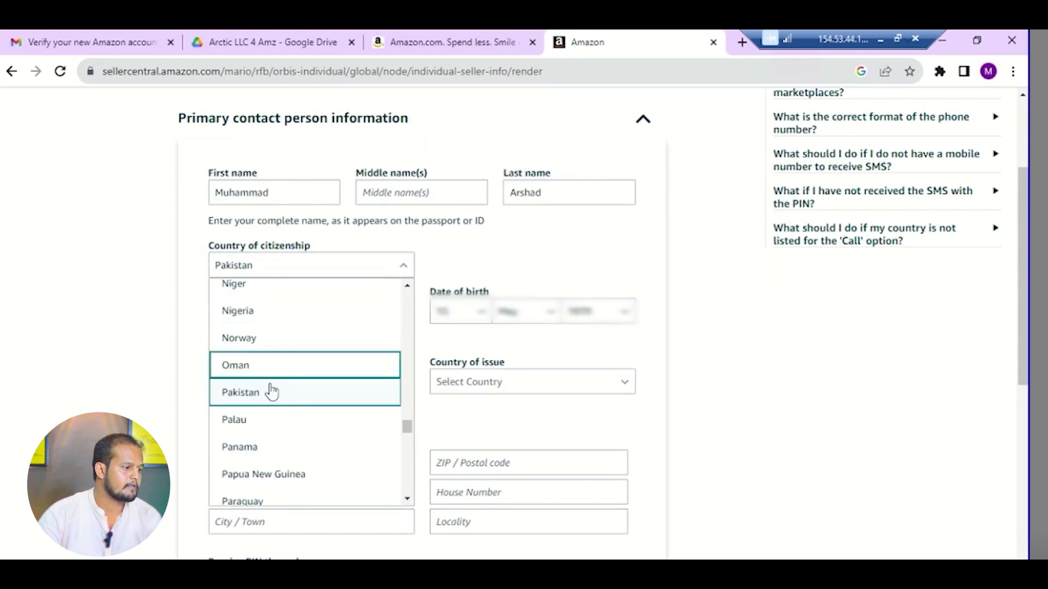
pyautogui.click(270, 391)
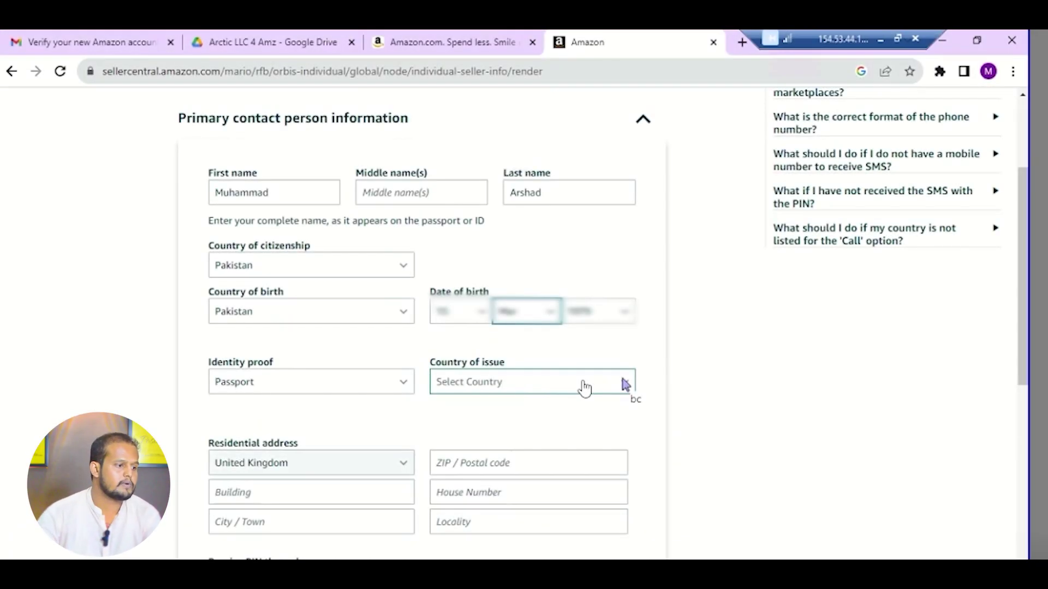
# Set the passport's issuing country to Pakistan and enter the passport number.
pyautogui.click(584, 387)
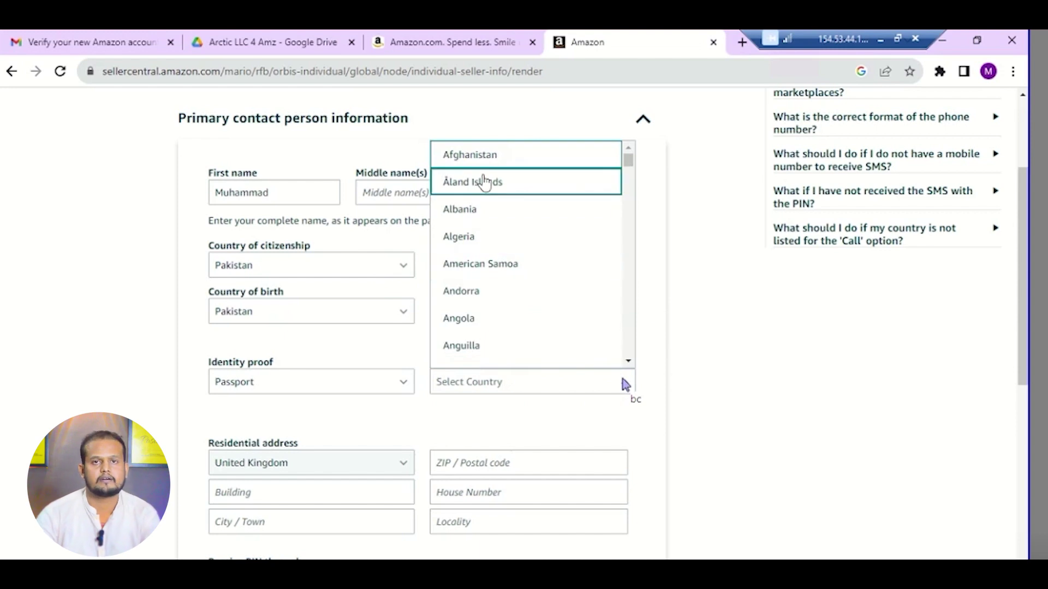
pyautogui.press('p')
pyautogui.press('a')
pyautogui.press('k')
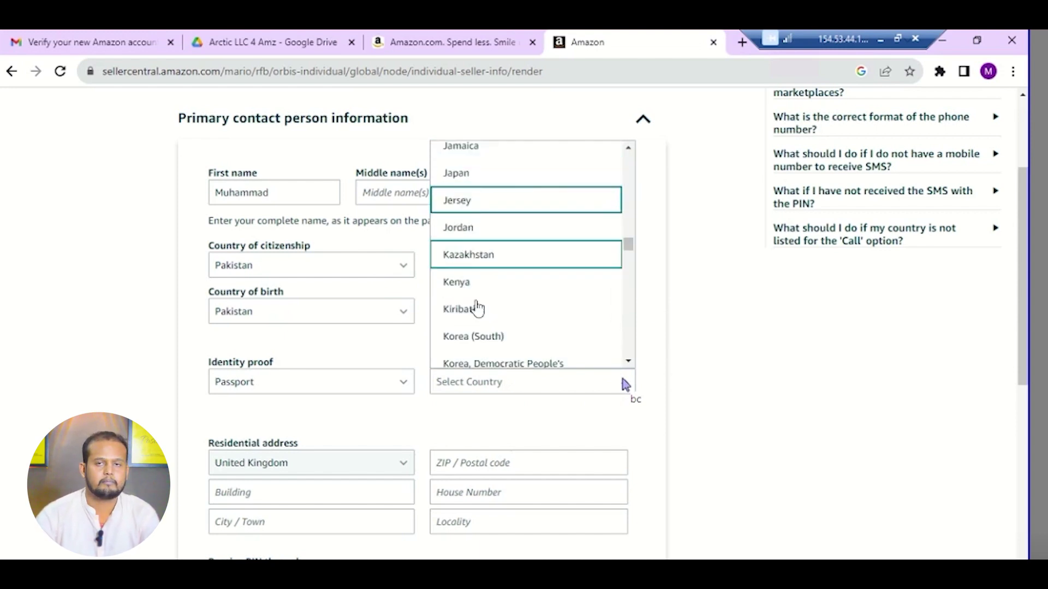
pyautogui.press('p')
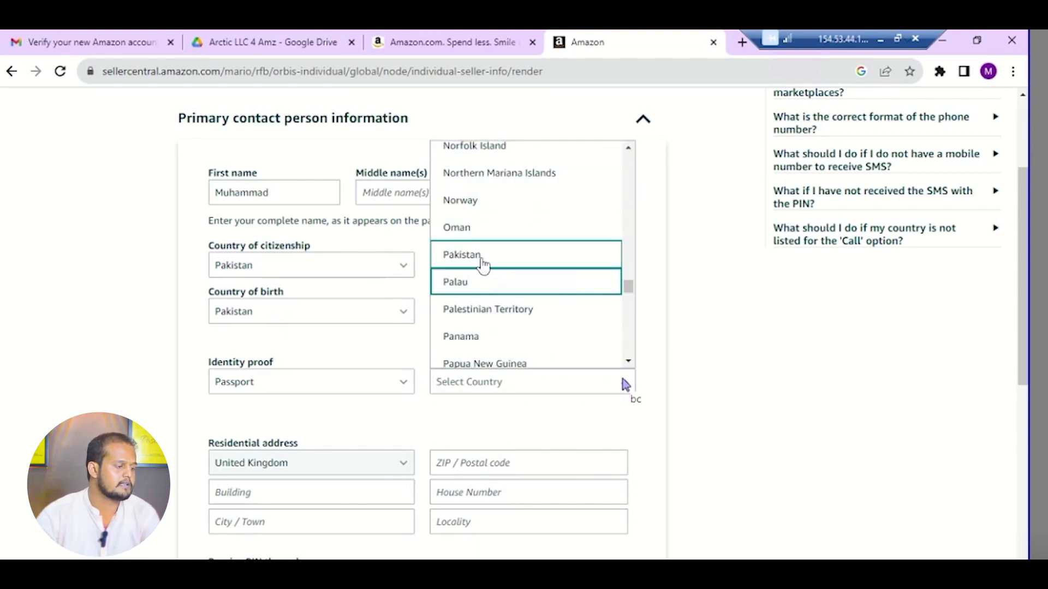
pyautogui.click(480, 256)
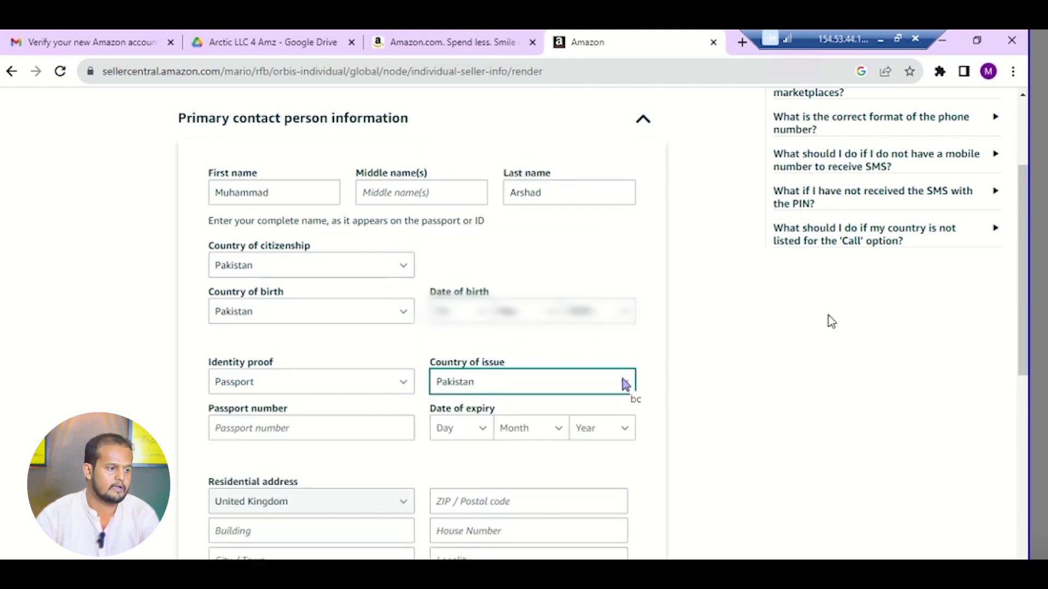
pyautogui.click(355, 427)
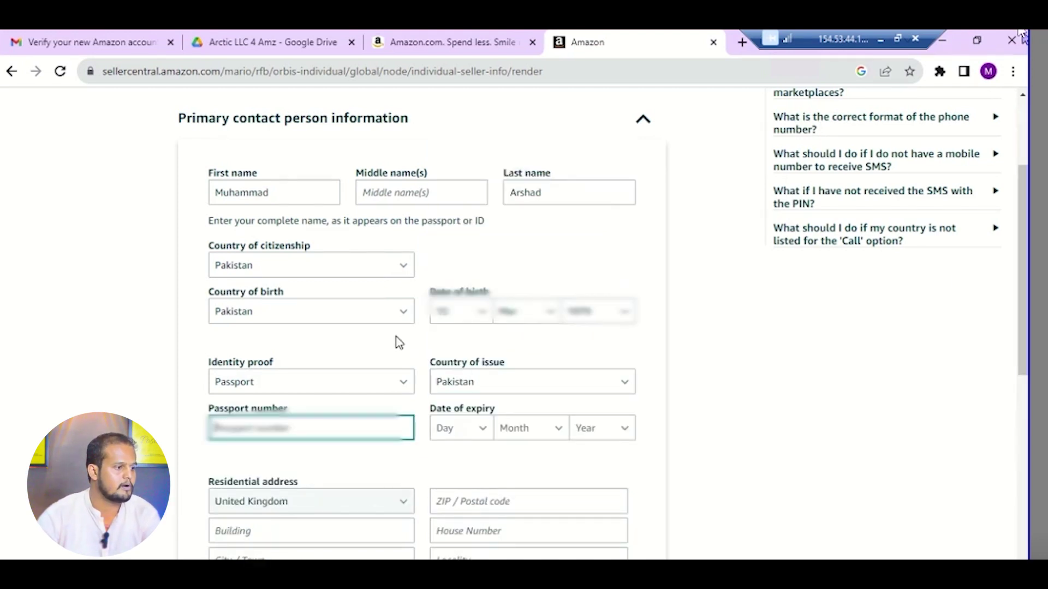
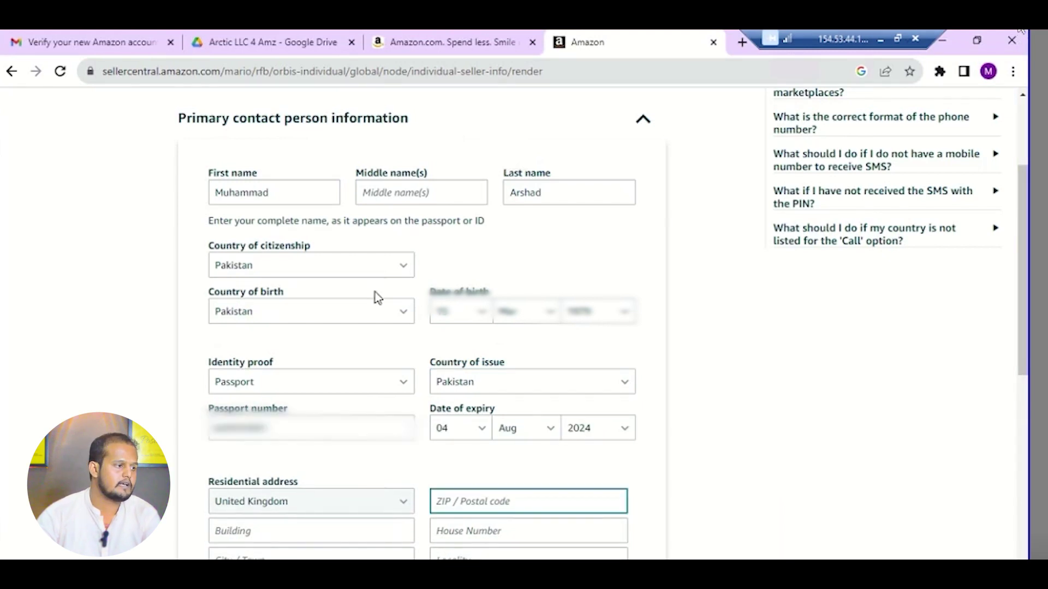
pyautogui.scroll(-1, 622, 330)
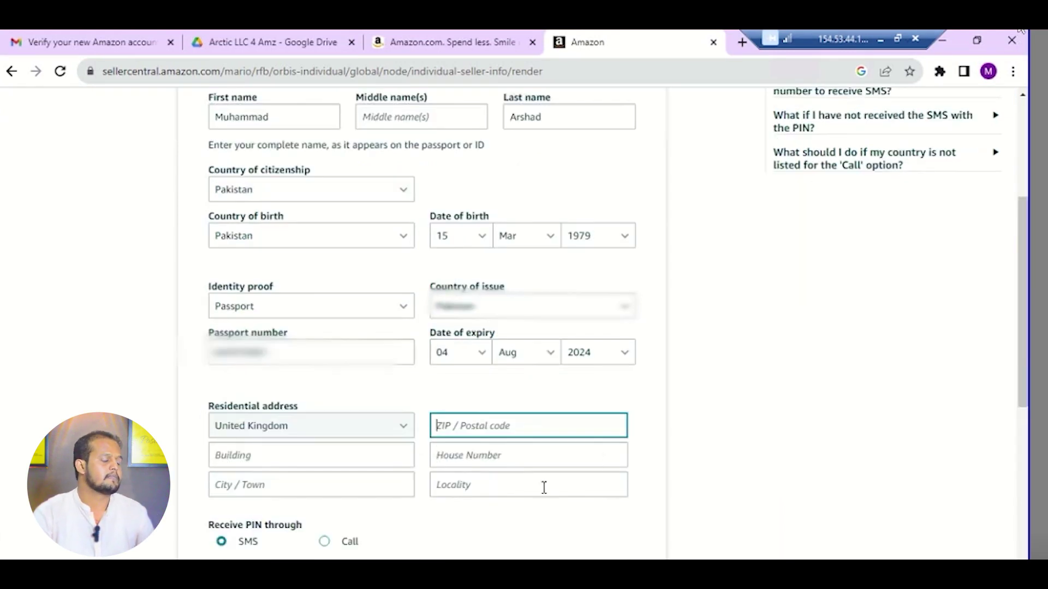
pyautogui.press('Tab')
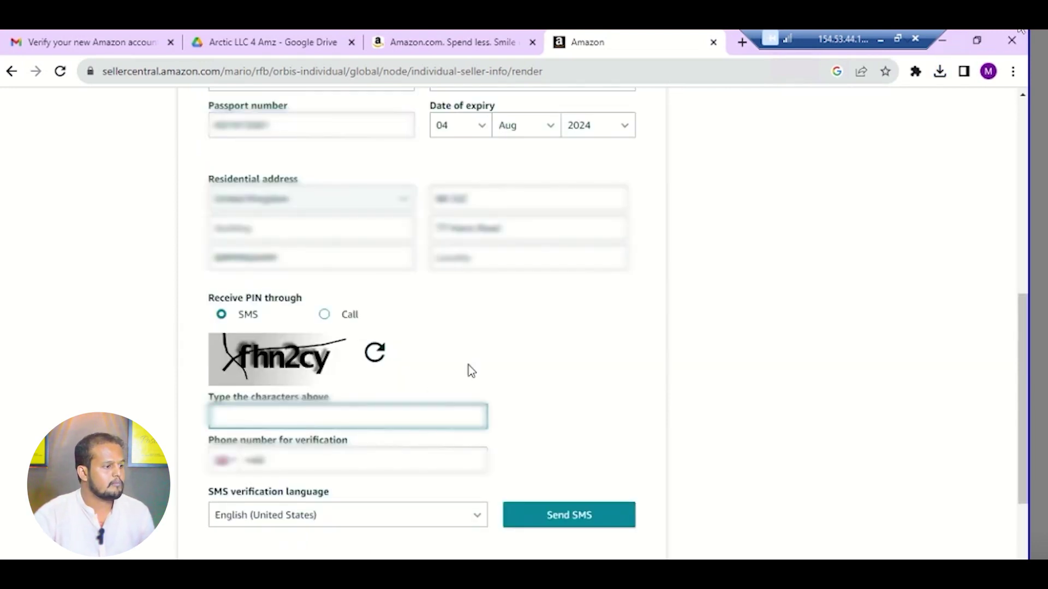
# Solve the captcha, enter the phone verification PIN, and verify the number.
pyautogui.write('fh')
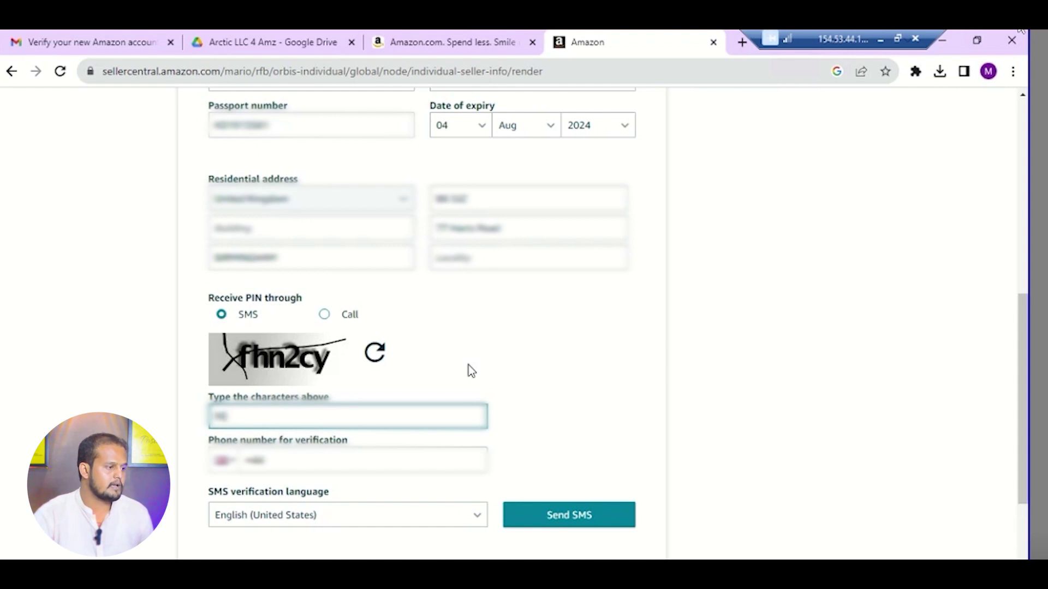
pyautogui.write('n2')
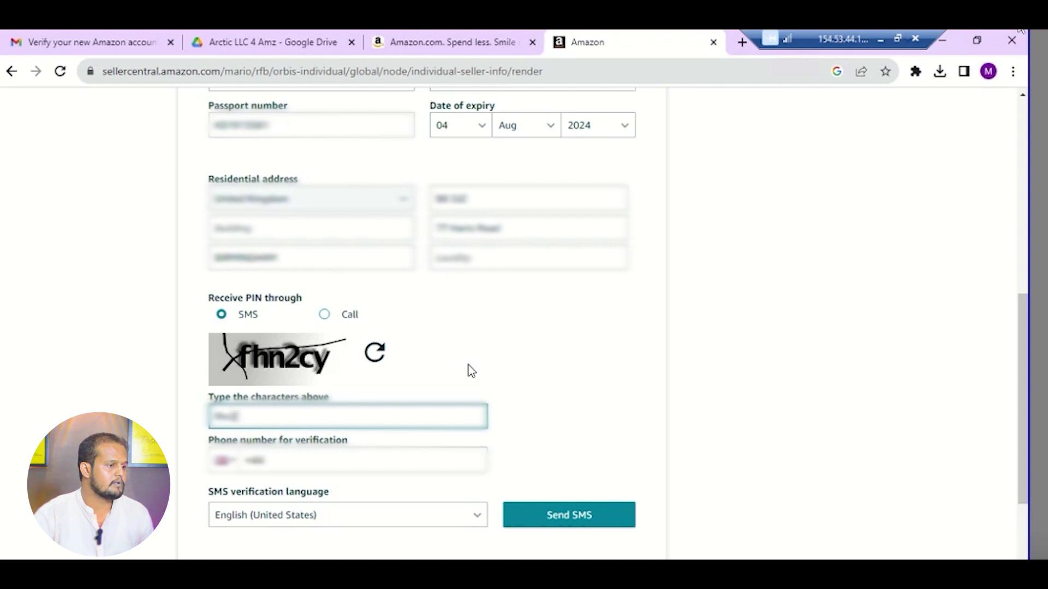
pyautogui.write('cy')
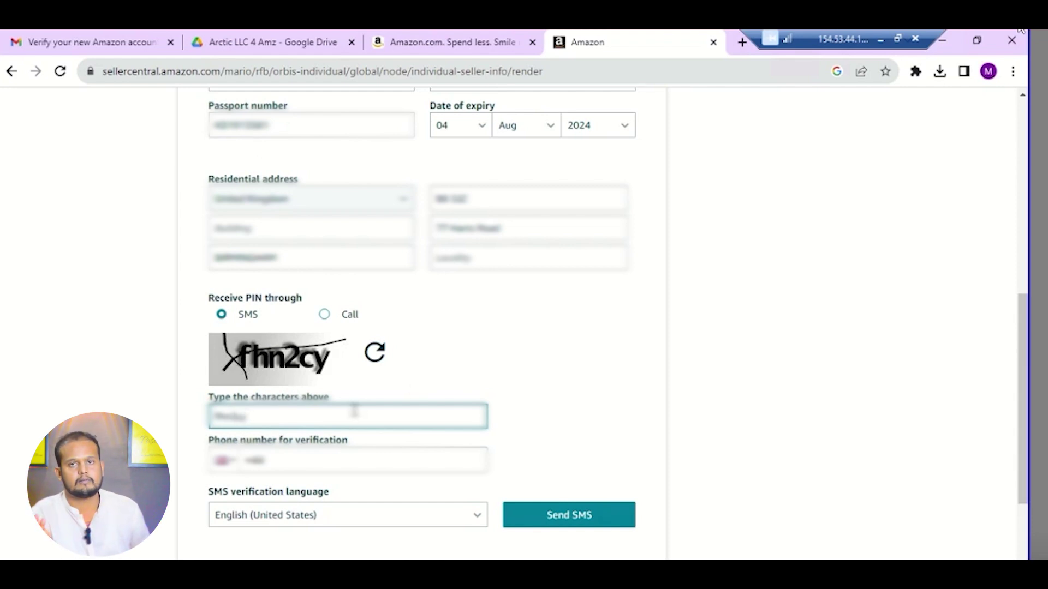
pyautogui.press('Return')
pyautogui.scroll(-1, 582, 437)
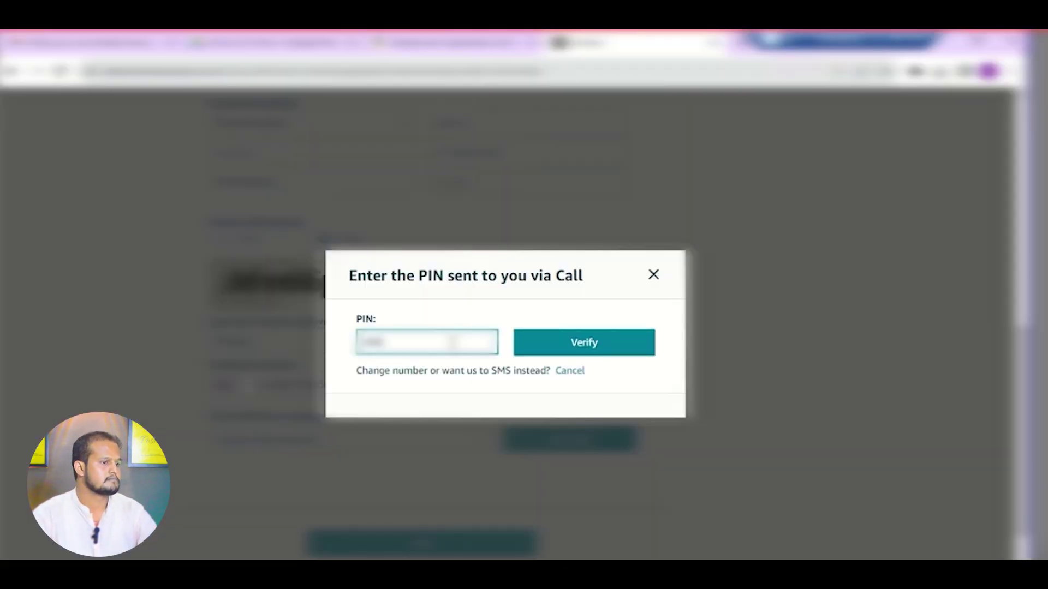
pyautogui.click(626, 342)
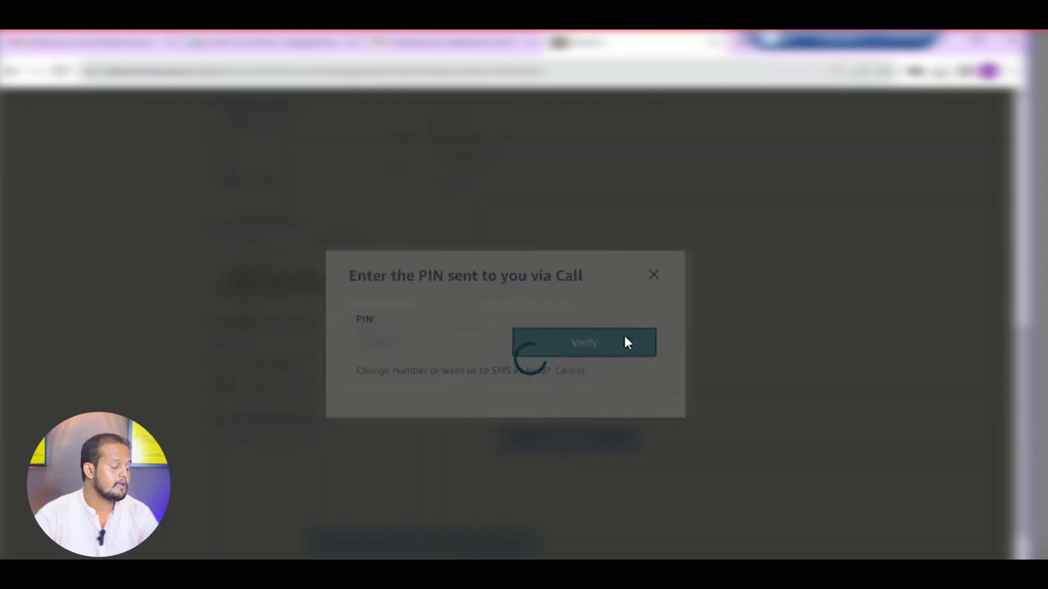
pyautogui.scroll(-4, 475, 265)
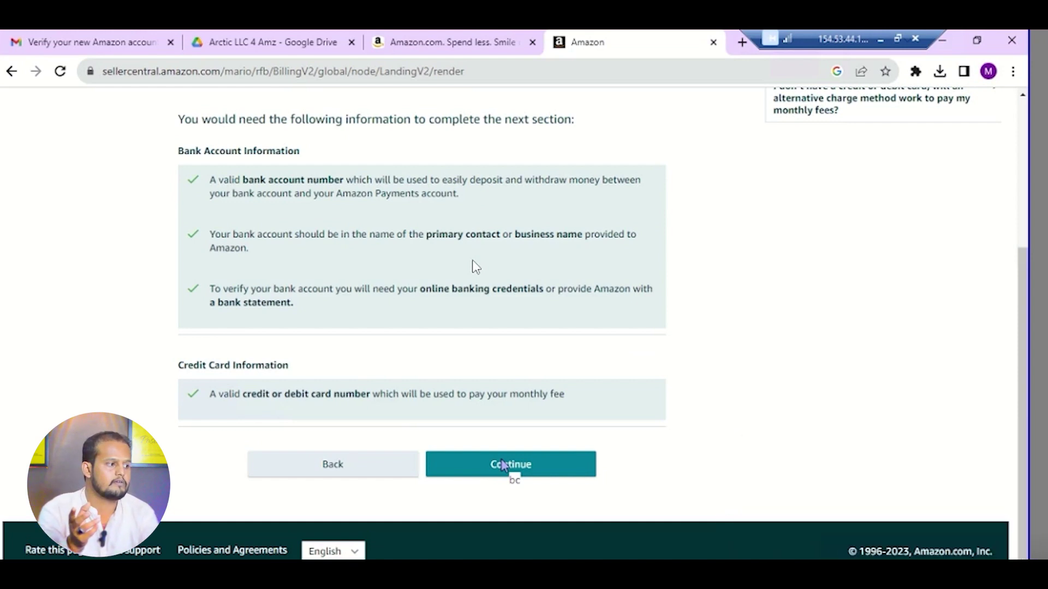
# Begin adding a bank account located in United Kingdom with HSBC as the institution.
pyautogui.click(502, 464)
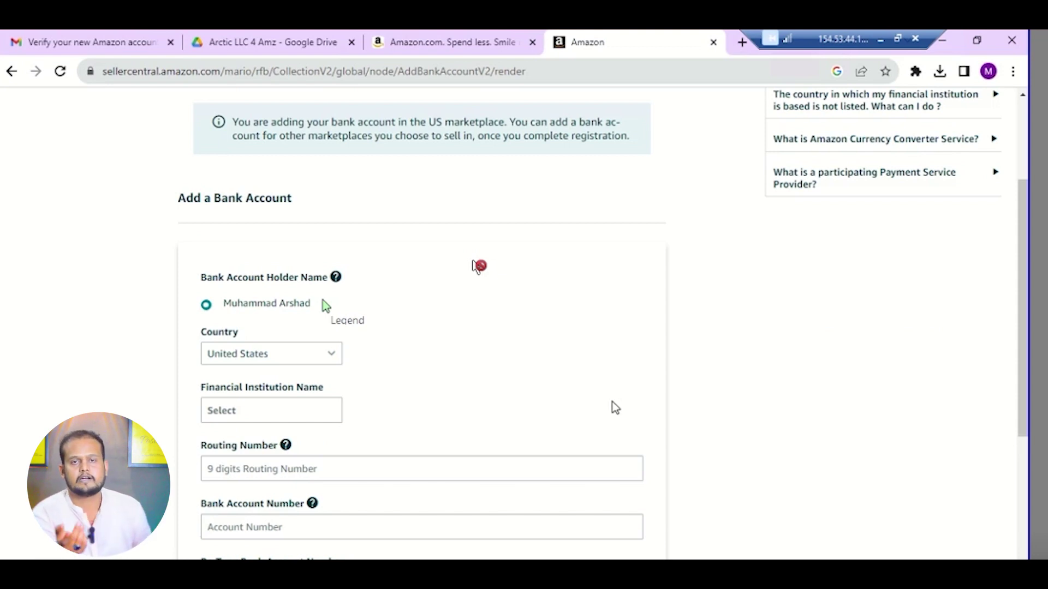
pyautogui.click(331, 359)
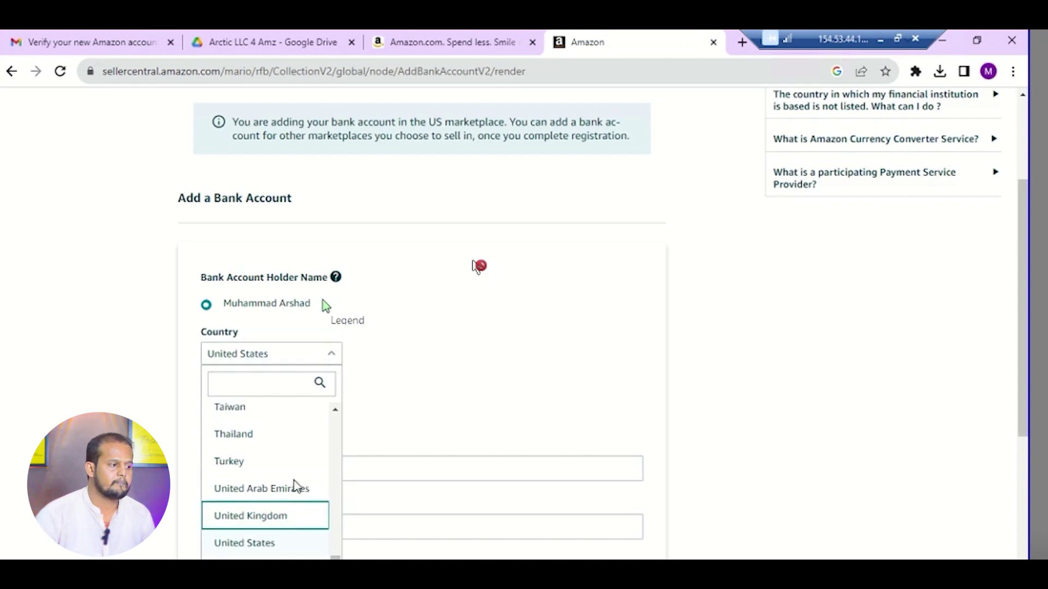
pyautogui.click(262, 515)
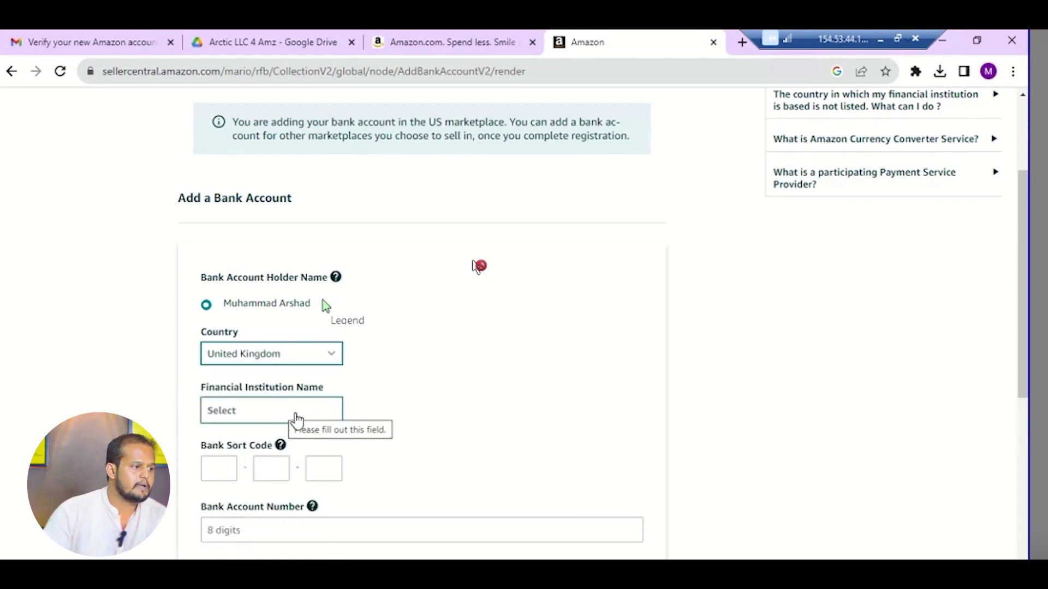
pyautogui.click(295, 417)
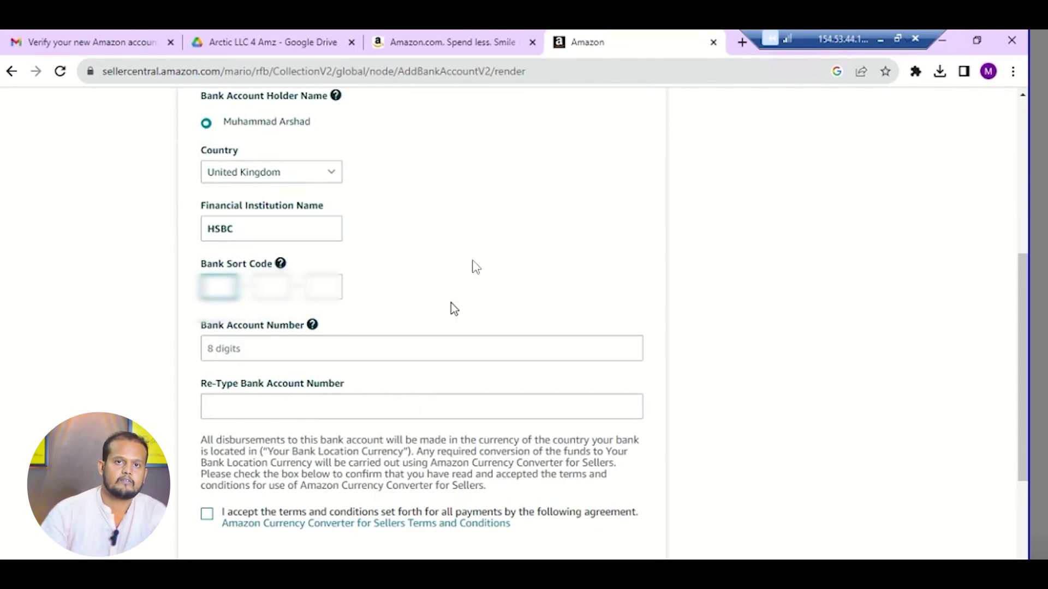
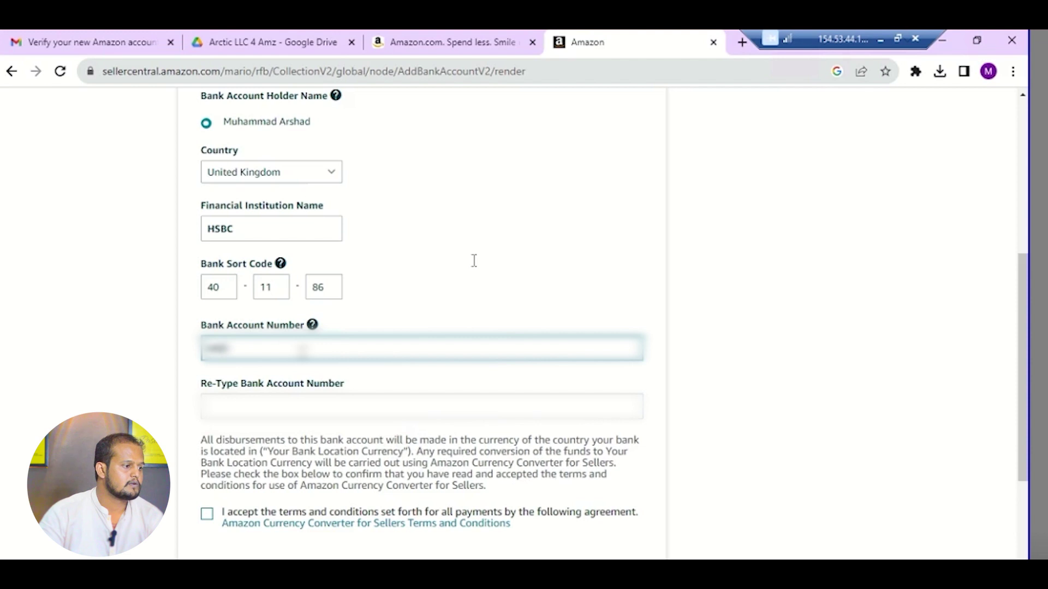
# Enter sort code 40-11-86 and the account number twice, accept the terms, and submit.
pyautogui.click(479, 266)
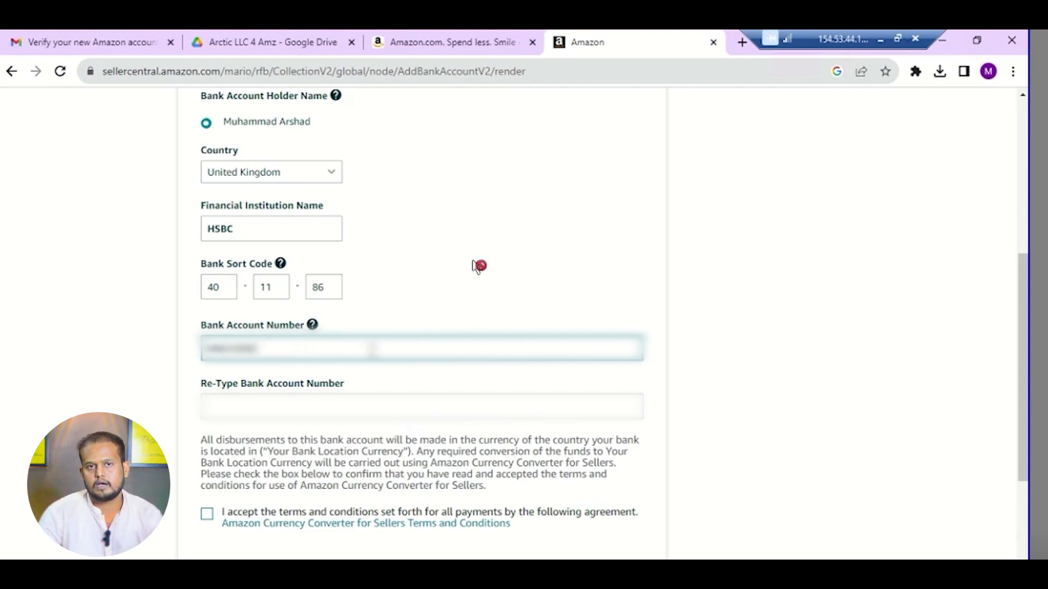
pyautogui.press('Tab')
pyautogui.write('12345678')
pyautogui.press('Tab')
pyautogui.press('space')
pyautogui.scroll(-1, 676, 326)
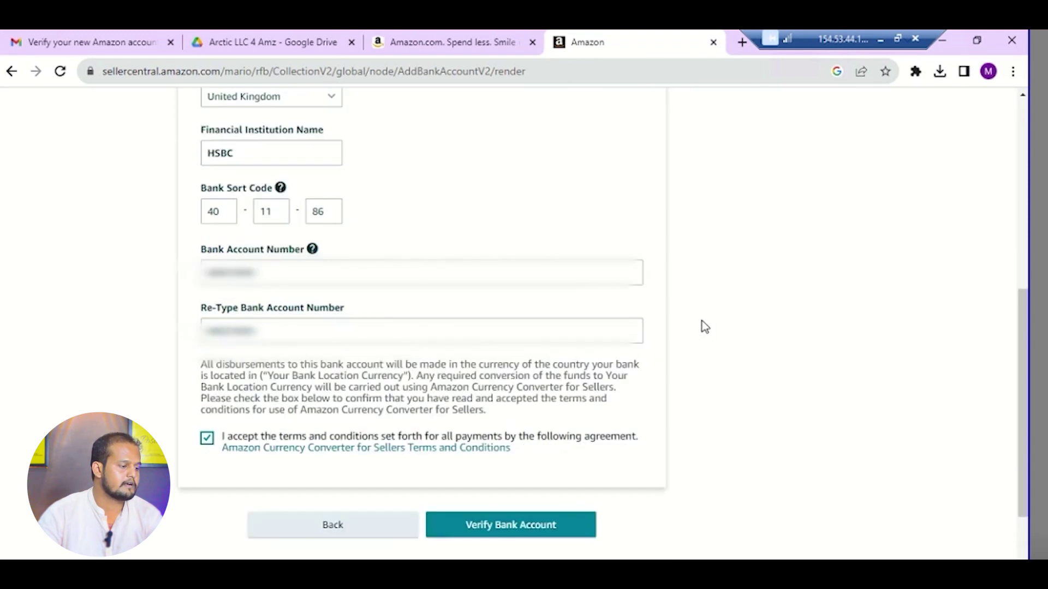
pyautogui.click(562, 528)
pyautogui.click(452, 536)
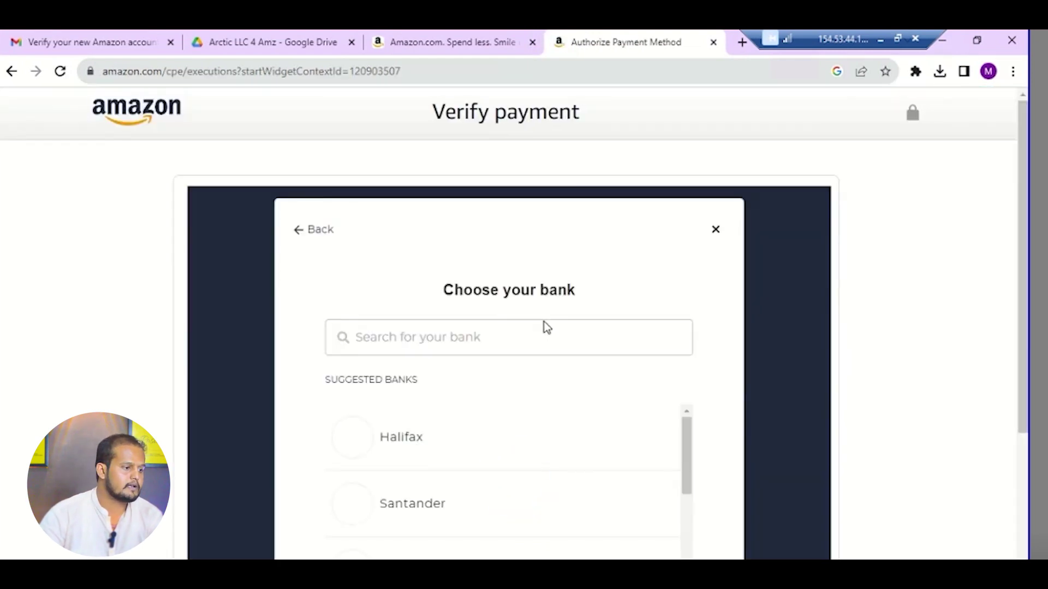
# Search for and select HSBC, then allow TrueLayer one-off access to the account.
pyautogui.click(510, 333)
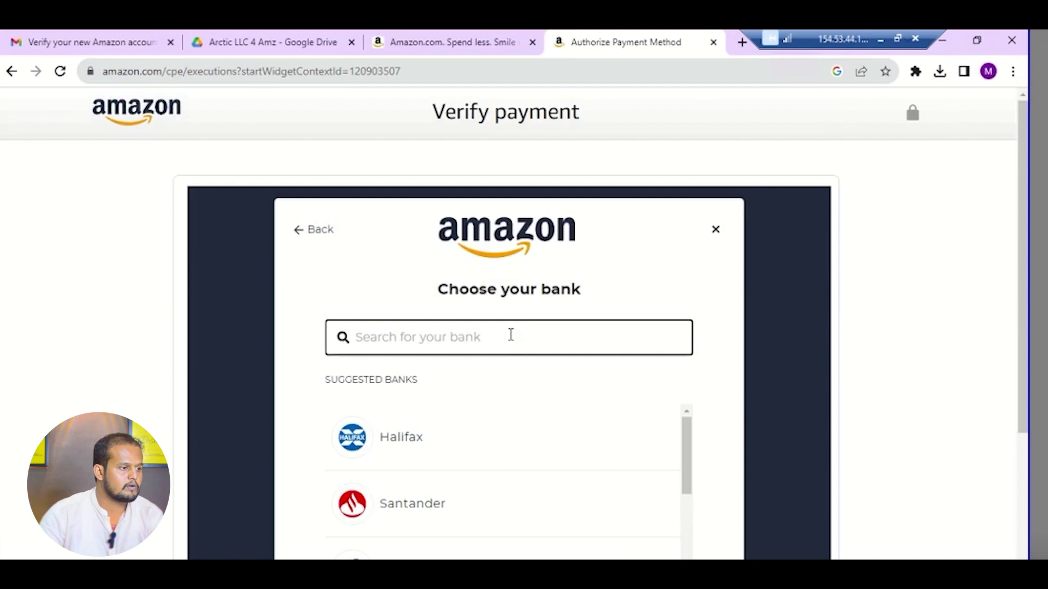
pyautogui.write('hsbc')
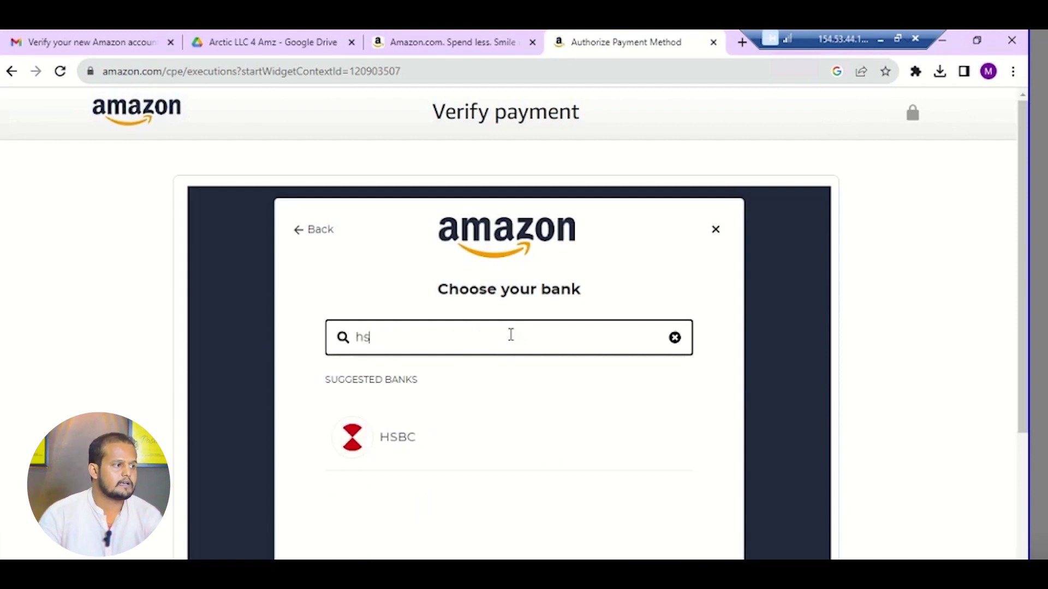
pyautogui.click(428, 441)
pyautogui.scroll(-3, 552, 410)
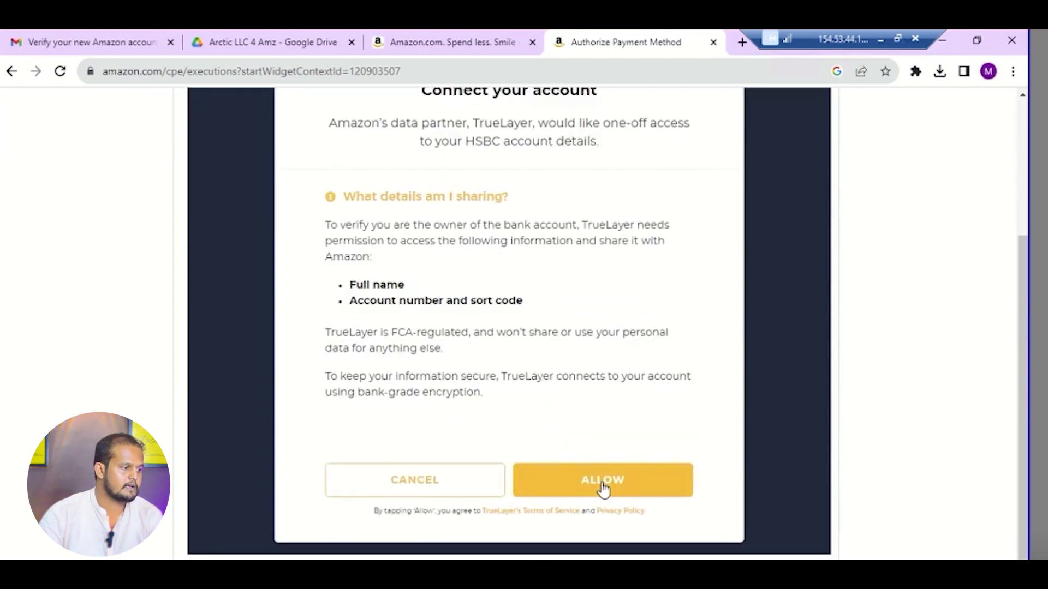
pyautogui.click(603, 481)
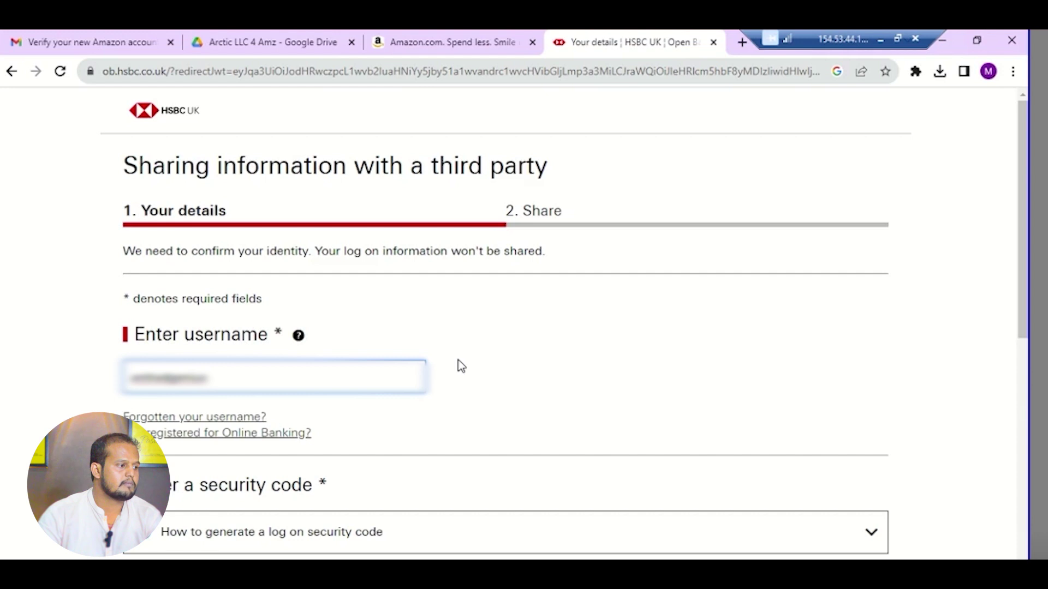
# Enter the HSBC log on security code and submit to confirm identity.
pyautogui.scroll(-3, 864, 348)
pyautogui.click(221, 439)
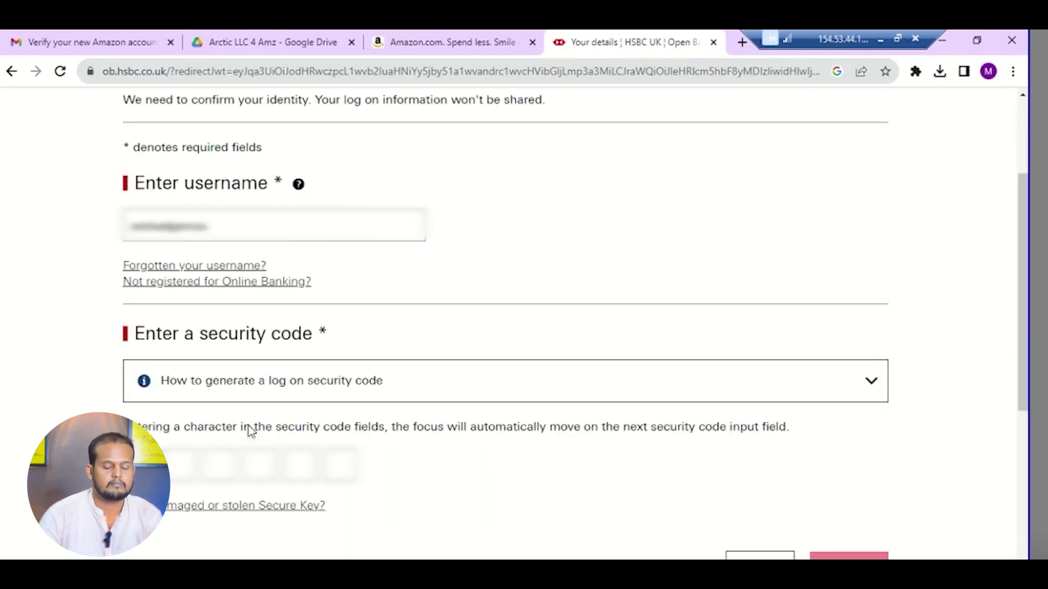
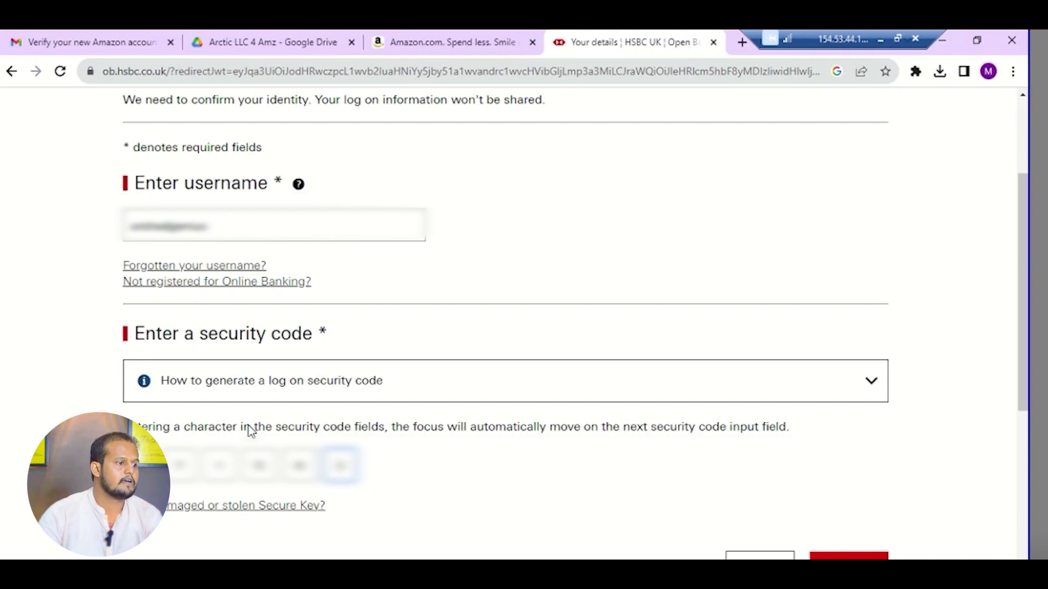
pyautogui.click(848, 554)
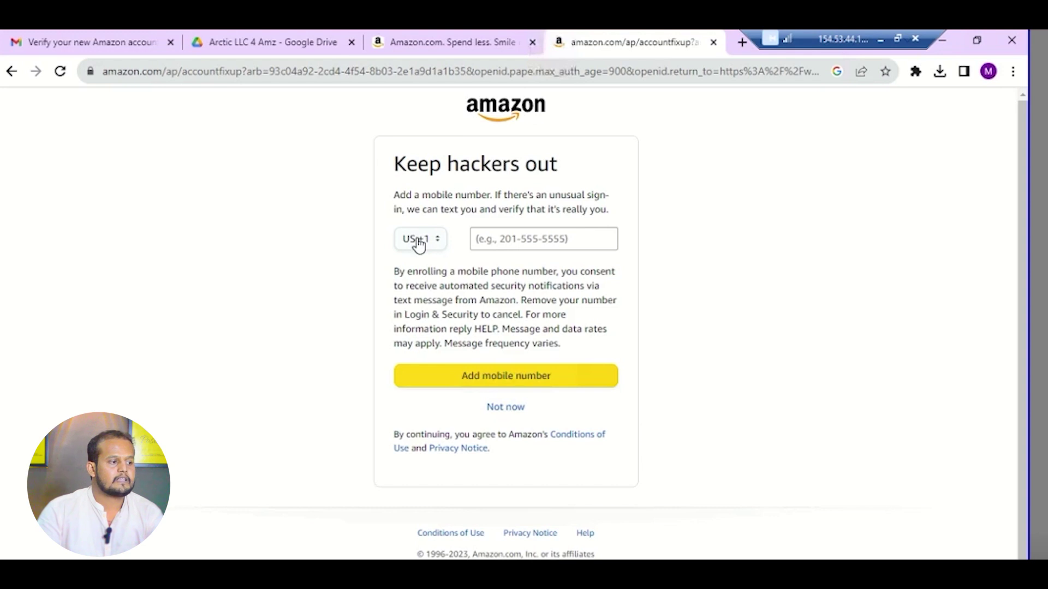
# Add the seller's mobile number with the United Kingdom +44 country code and submit it.
pyautogui.click(419, 244)
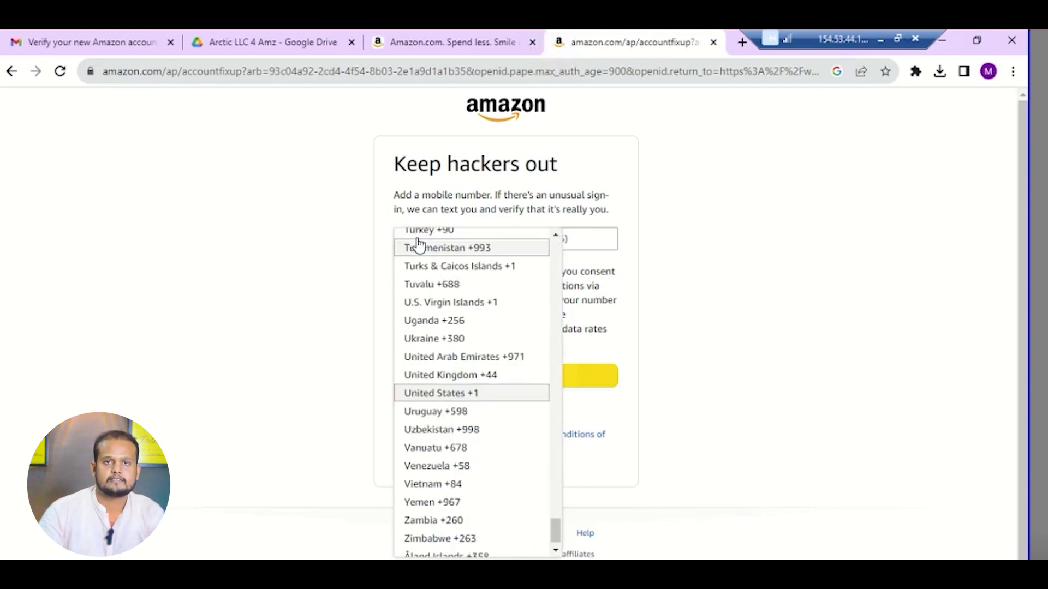
pyautogui.click(460, 376)
pyautogui.click(536, 238)
pyautogui.hotkey('ctrl', 'v')
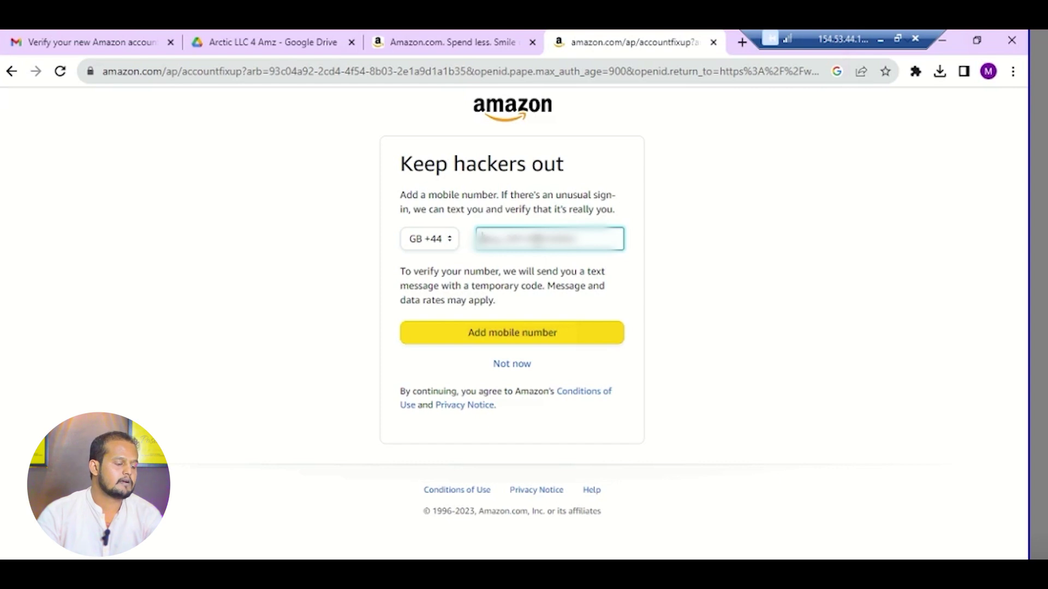
pyautogui.press('Return')
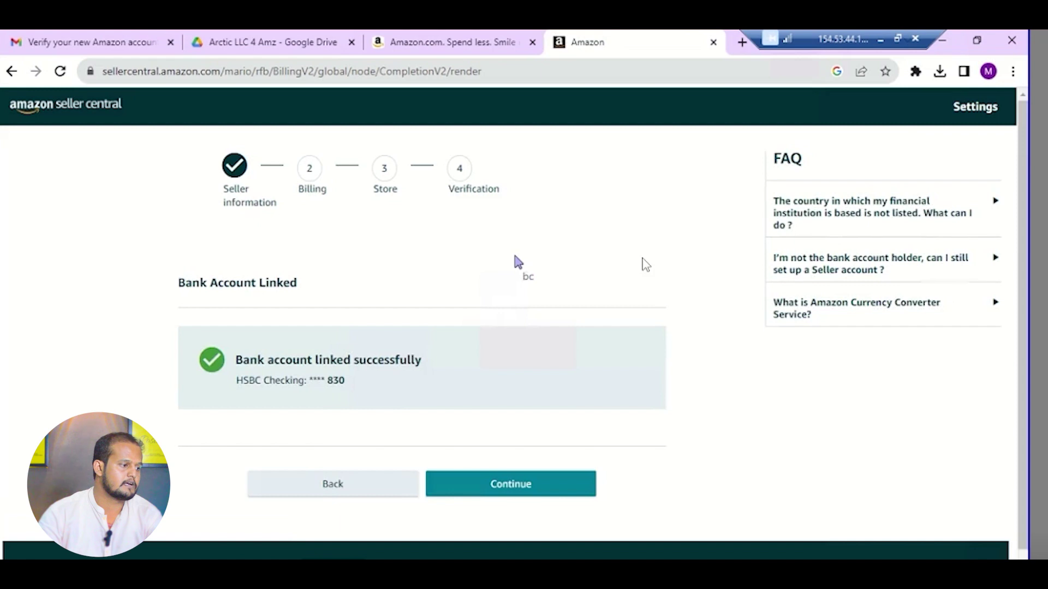
# Enter the card number and set the card expiry to month 5, year 2028.
pyautogui.click(535, 493)
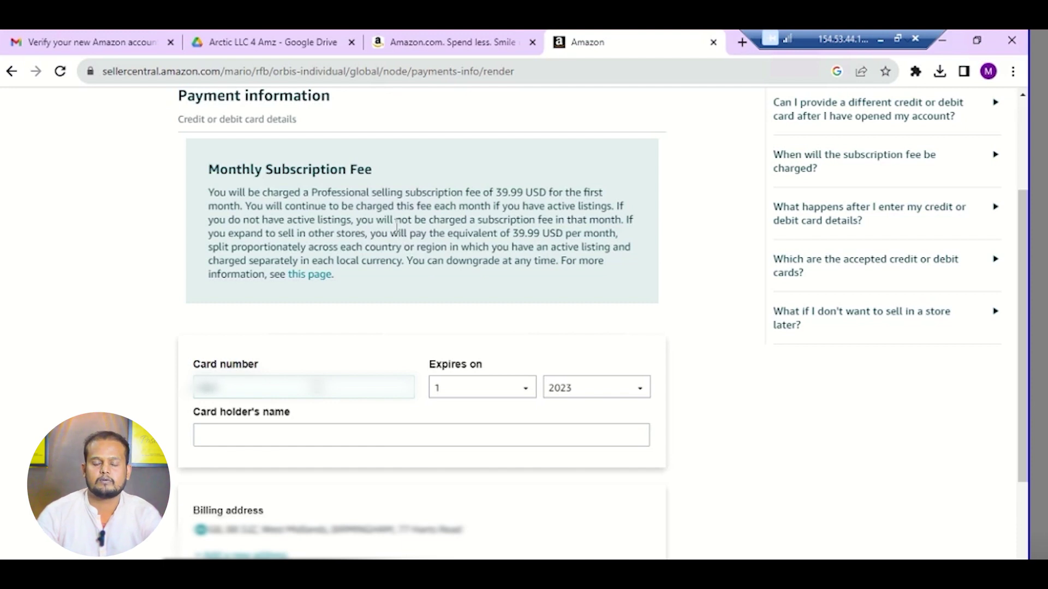
pyautogui.write('12')
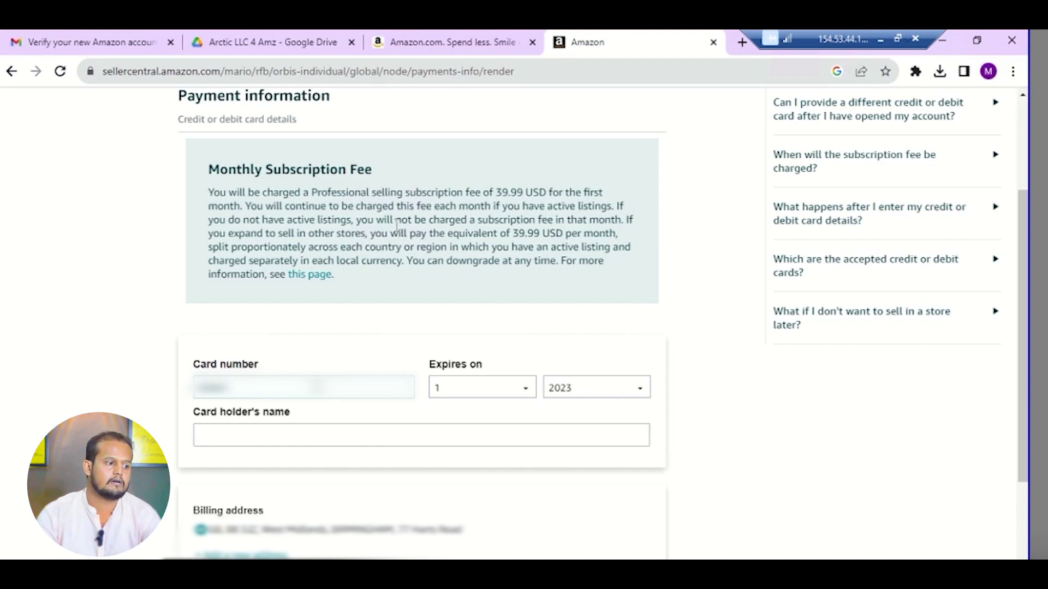
pyautogui.write('3456')
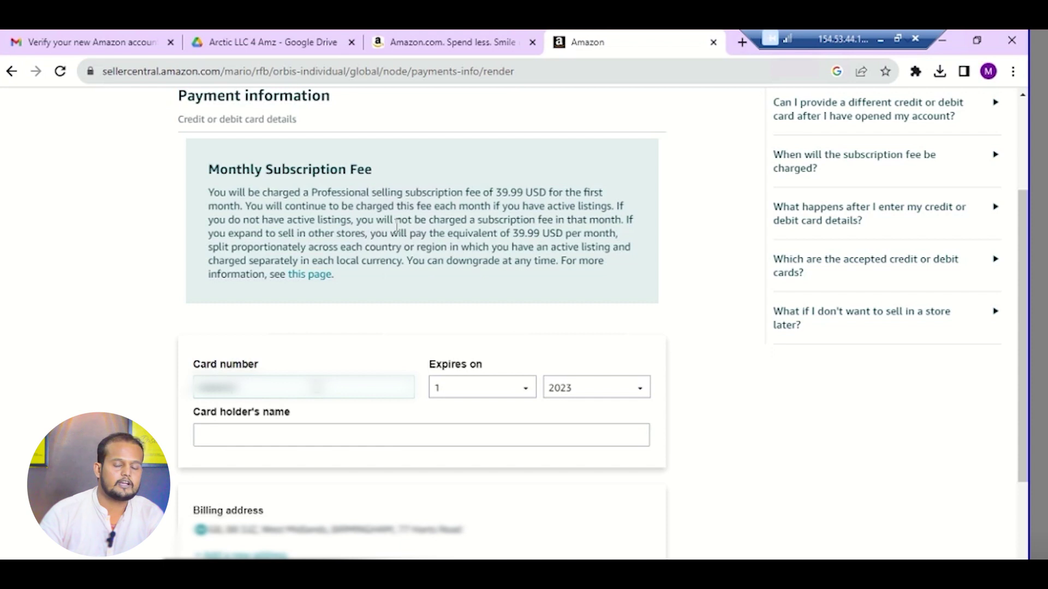
pyautogui.write('7')
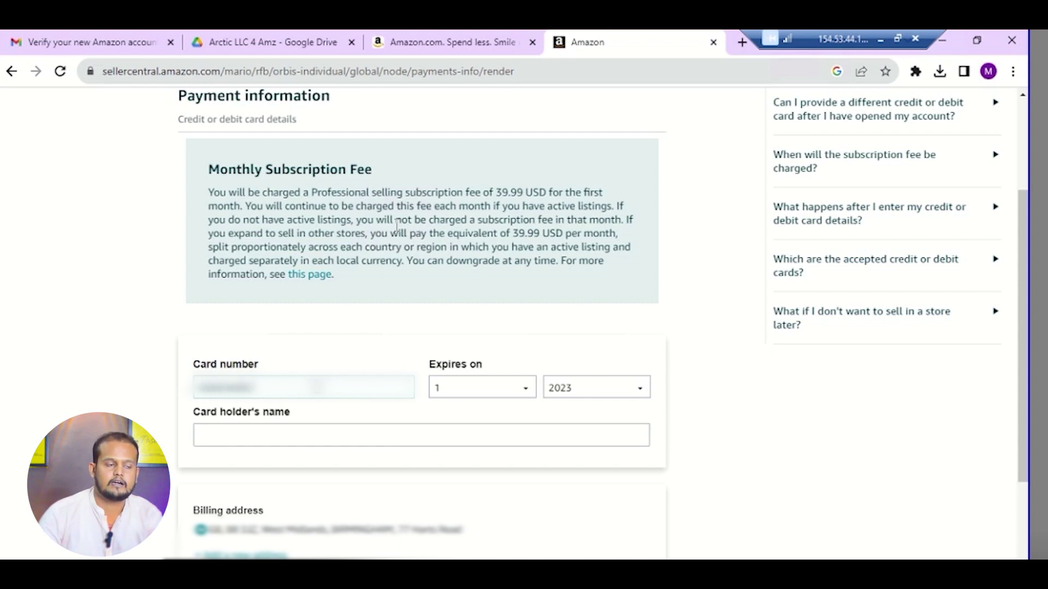
pyautogui.write('8901')
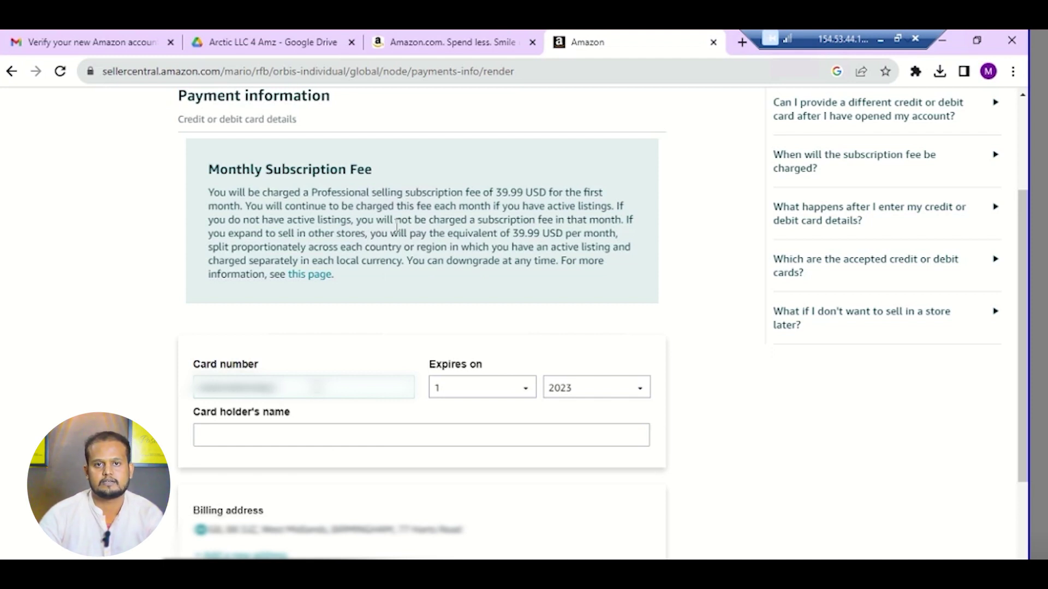
pyautogui.write('234')
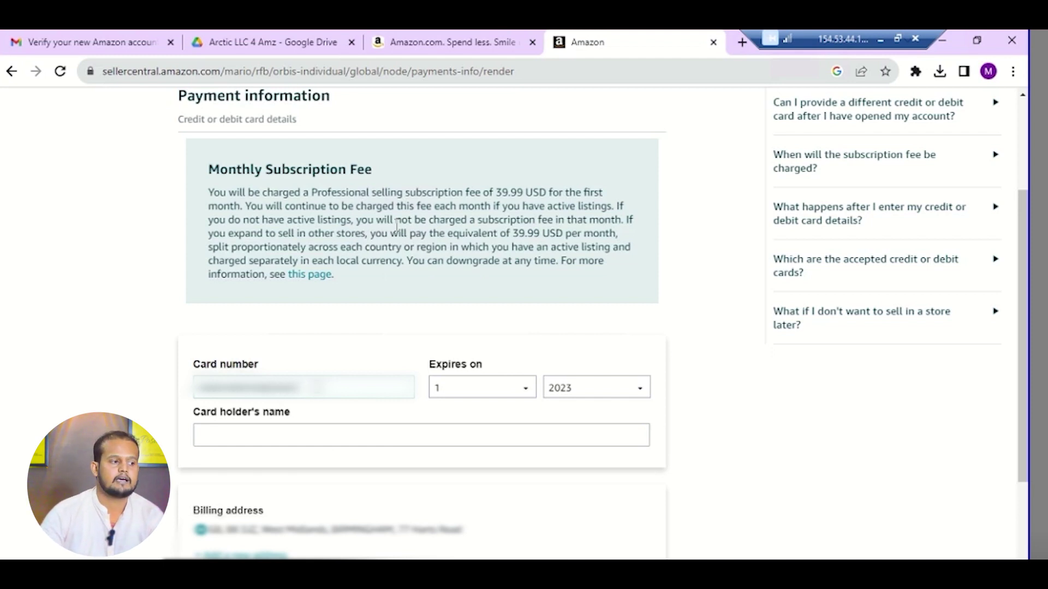
pyautogui.write('5')
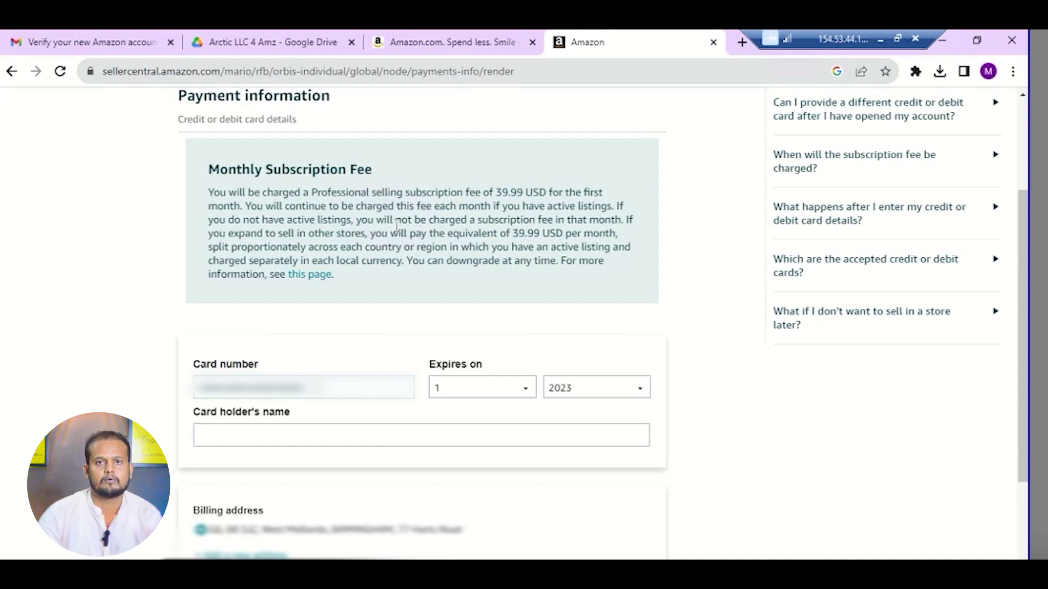
pyautogui.write('67')
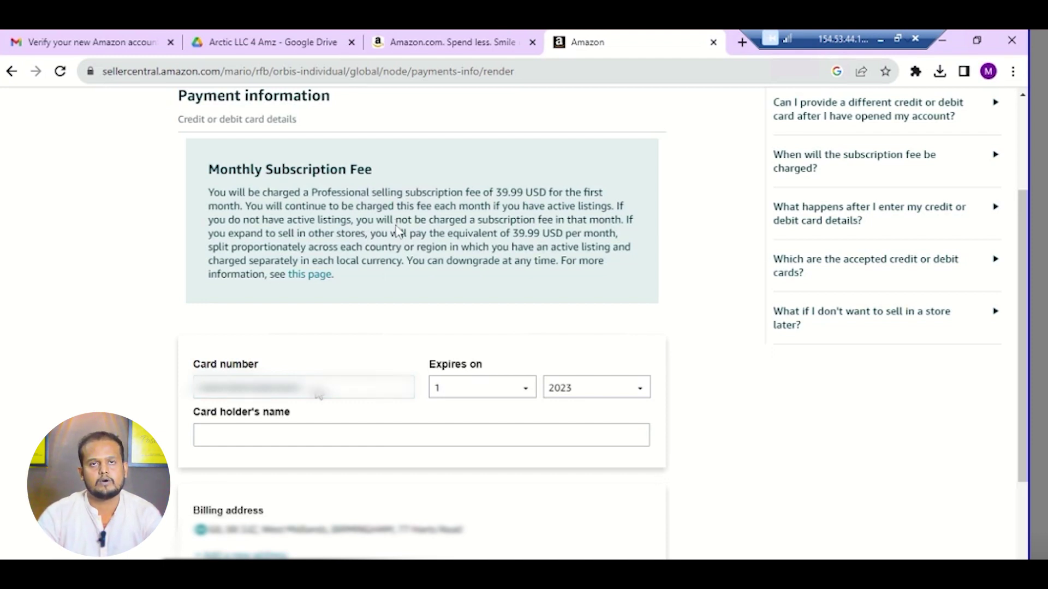
pyautogui.press('Tab')
pyautogui.hotkey('alt', 'Down')
pyautogui.press('5')
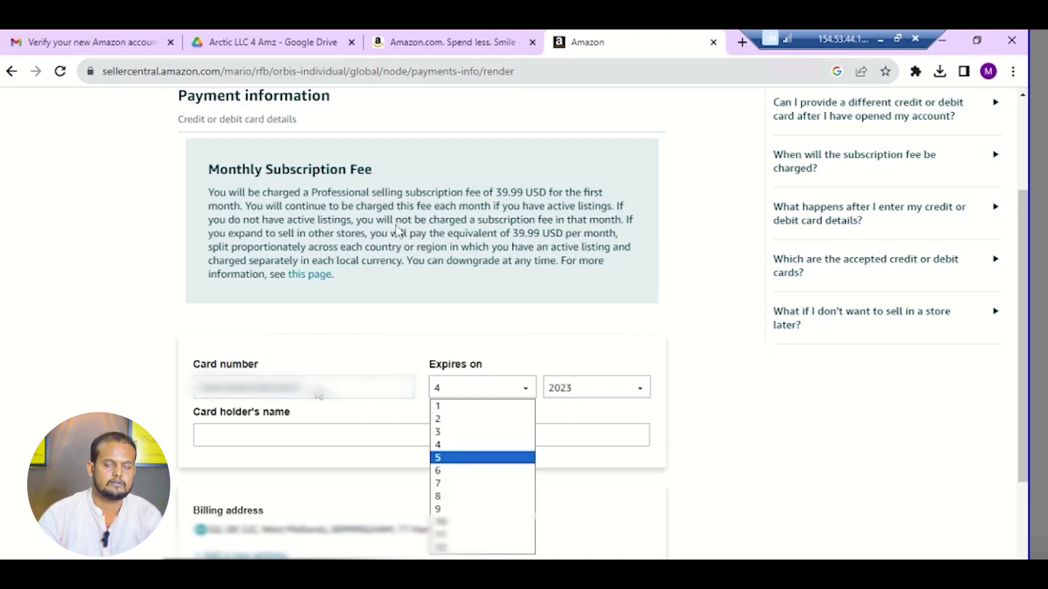
pyautogui.press('Return')
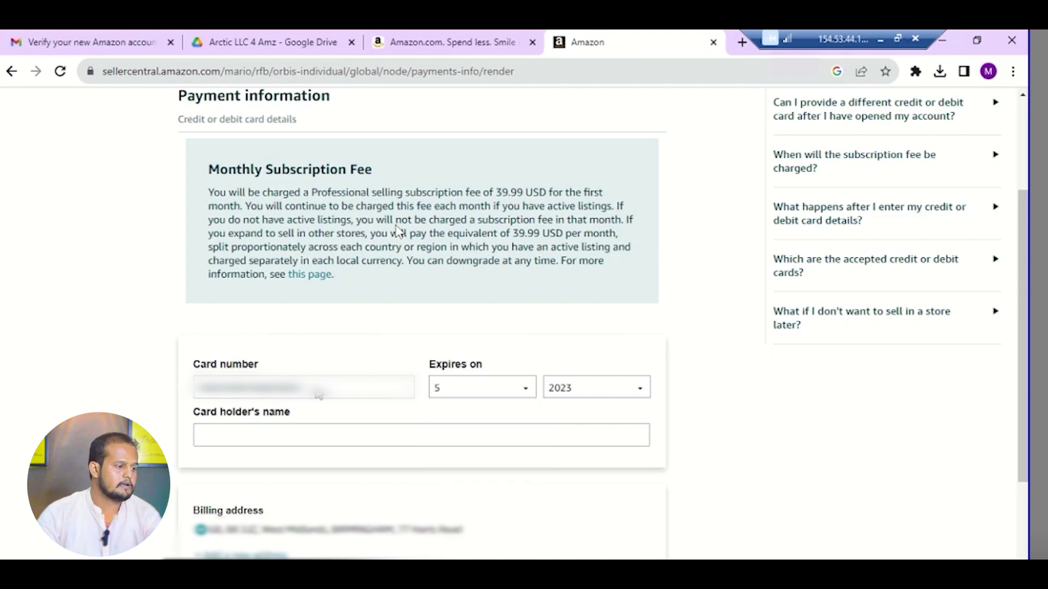
pyautogui.press('Tab')
pyautogui.hotkey('alt', 'Down')
pyautogui.click(601, 198)
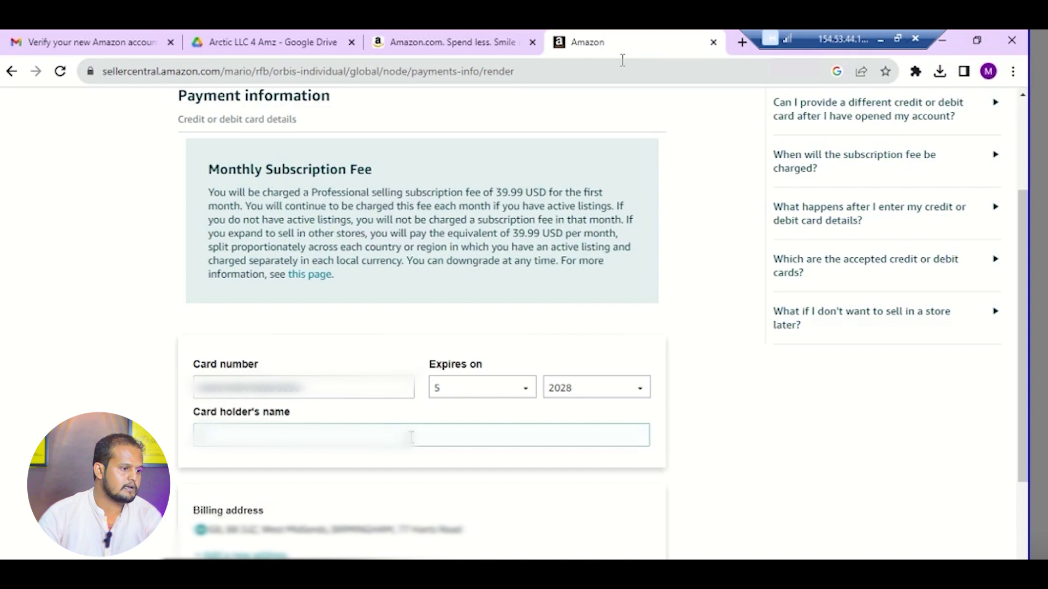
# Fill in the card holder's name and submit the payment details.
pyautogui.write('Mohammed')
pyautogui.press('BackSpace')
pyautogui.press('BackSpace')
pyautogui.press('BackSpace')
pyautogui.press('BackSpace')
pyautogui.press('BackSpace')
pyautogui.press('BackSpace')
pyautogui.write('ohammed Al')
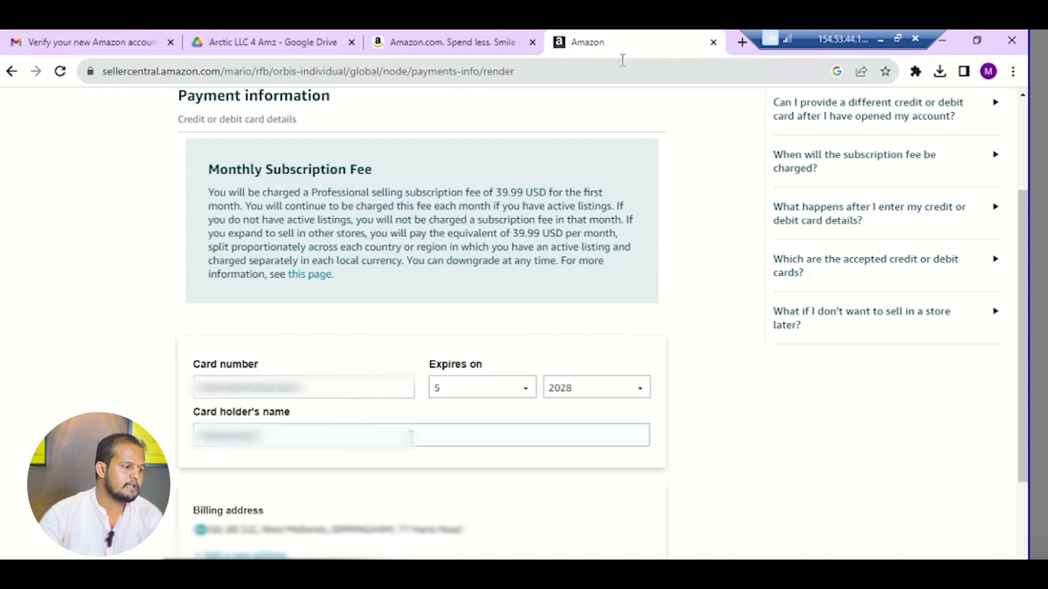
pyautogui.press('BackSpace')
pyautogui.press('BackSpace')
pyautogui.press('BackSpace')
pyautogui.press('BackSpace')
pyautogui.press('BackSpace')
pyautogui.press('BackSpace')
pyautogui.press('BackSpace')
pyautogui.press('BackSpace')
pyautogui.press('BackSpace')
pyautogui.press('BackSpace')
pyautogui.write('oh')
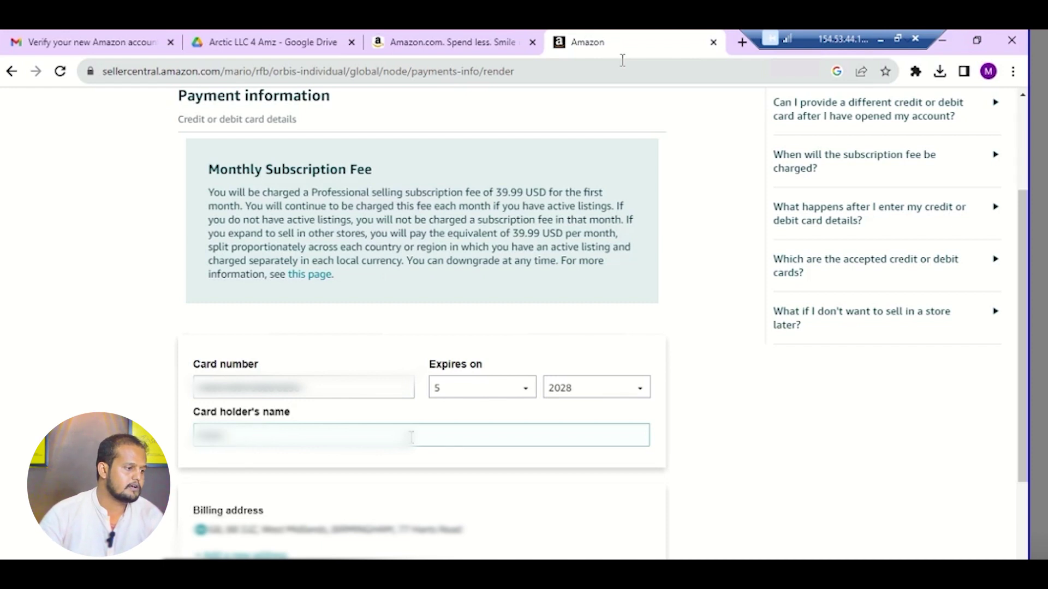
pyautogui.write('ammed')
pyautogui.scroll(-3, 411, 437)
pyautogui.click(489, 473)
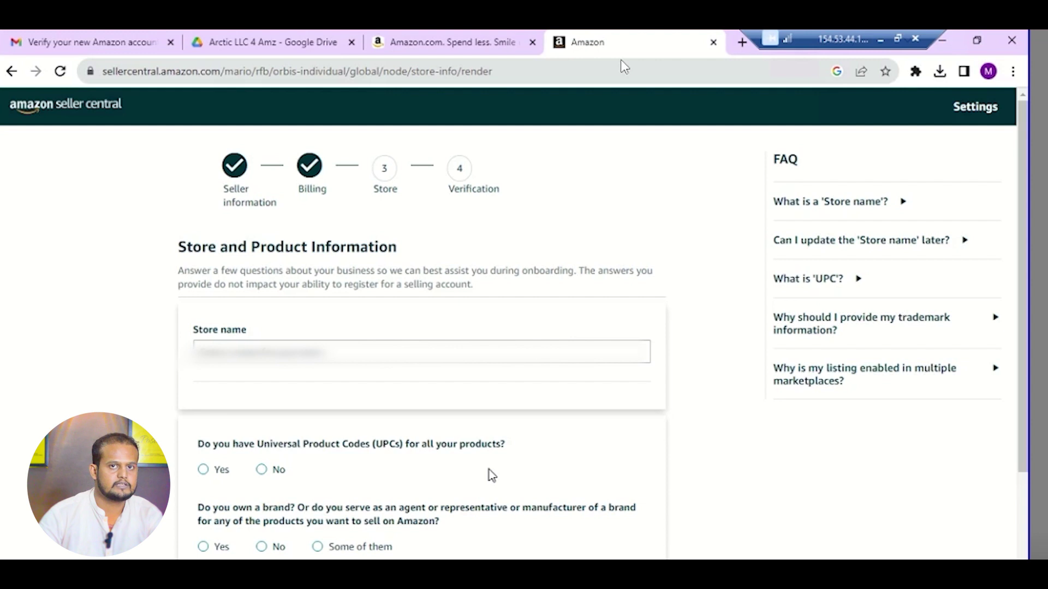
# Name the store 'Arctic LLC 4 Amz', answer No to UPCs and brand ownership, and submit.
pyautogui.click(357, 358)
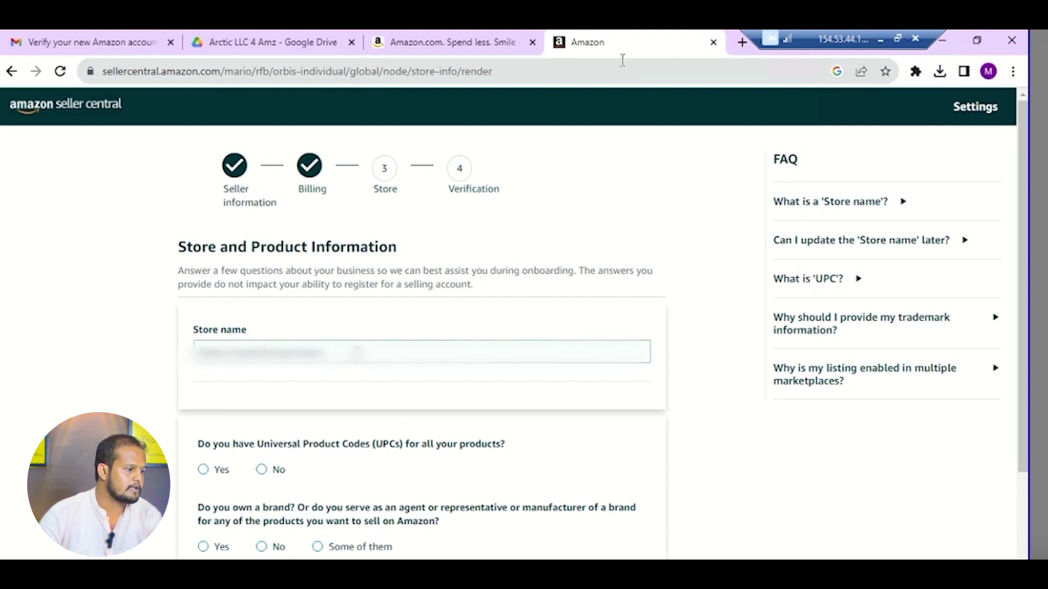
pyautogui.write('Arctic')
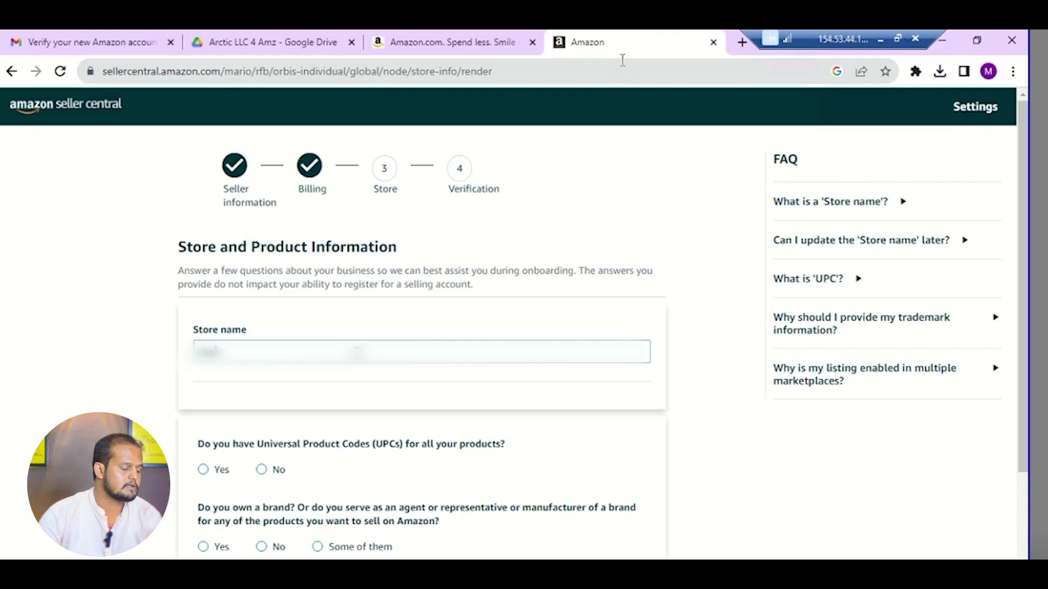
pyautogui.write(' L')
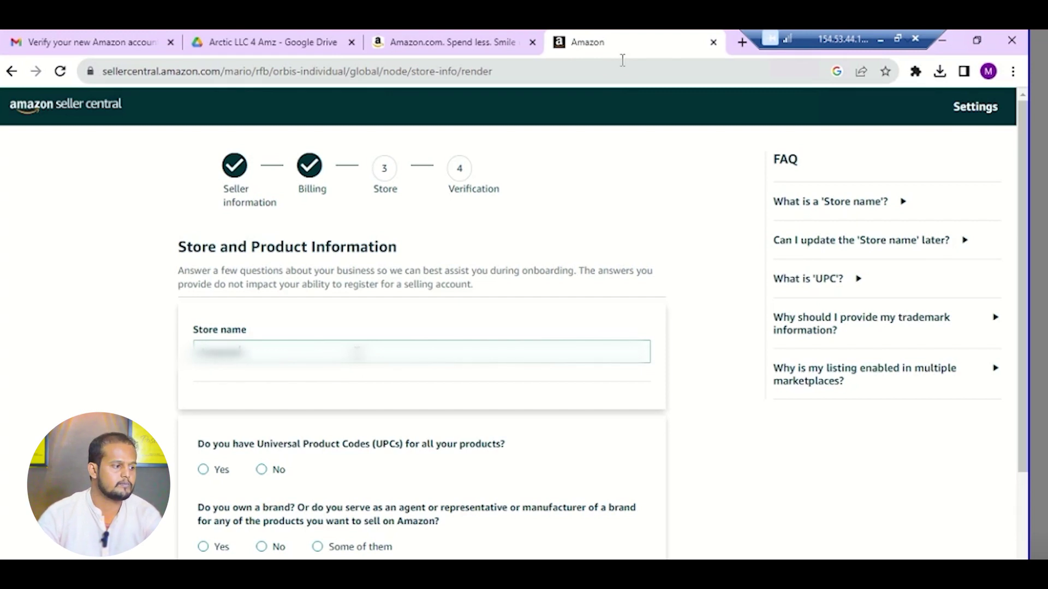
pyautogui.write('LC 4 A')
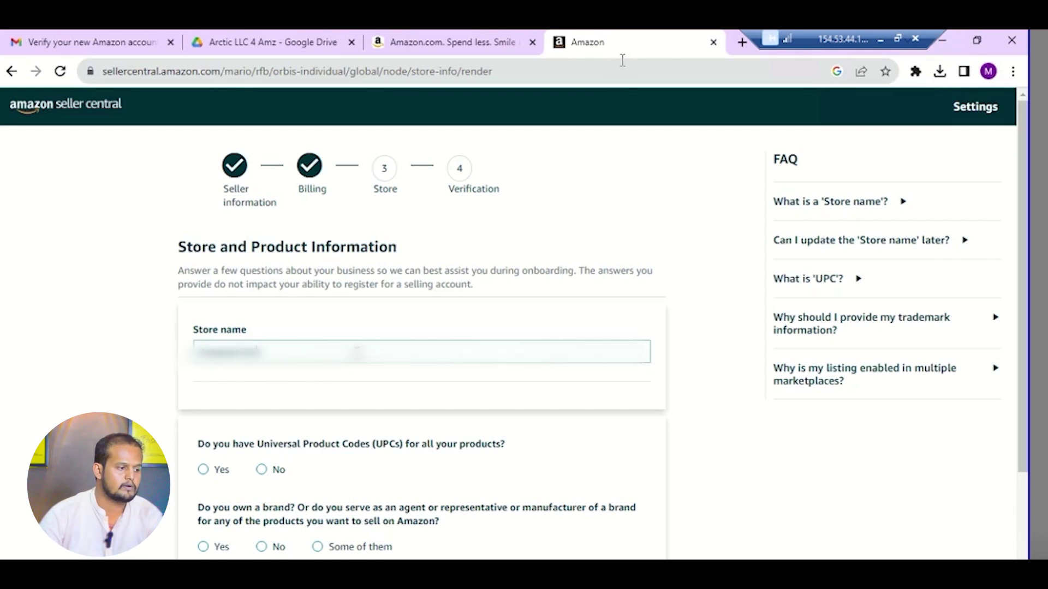
pyautogui.write('mz')
pyautogui.press('Tab')
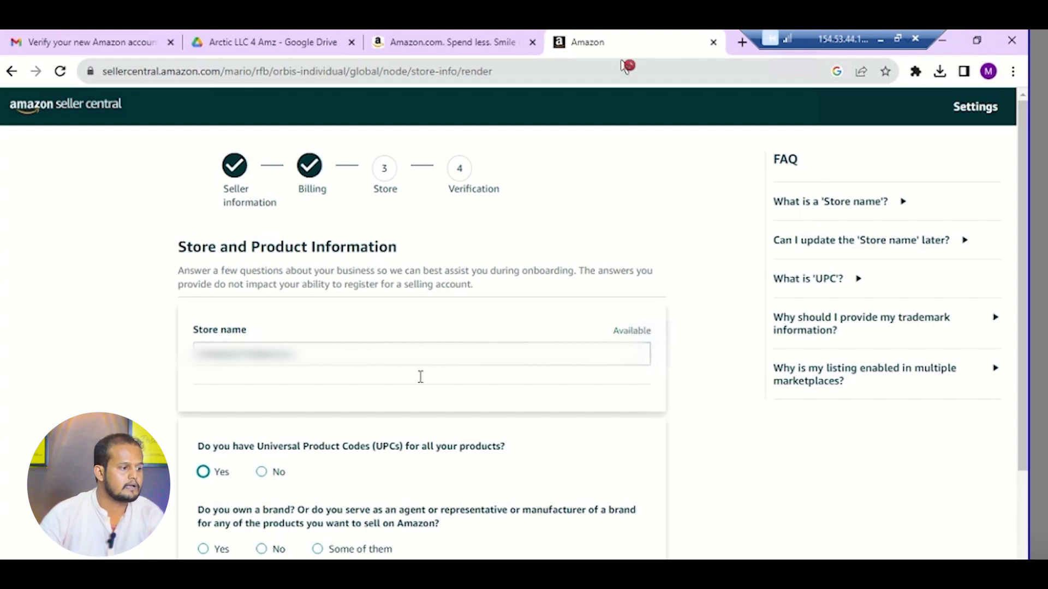
pyautogui.scroll(-2, 420, 376)
pyautogui.click(262, 395)
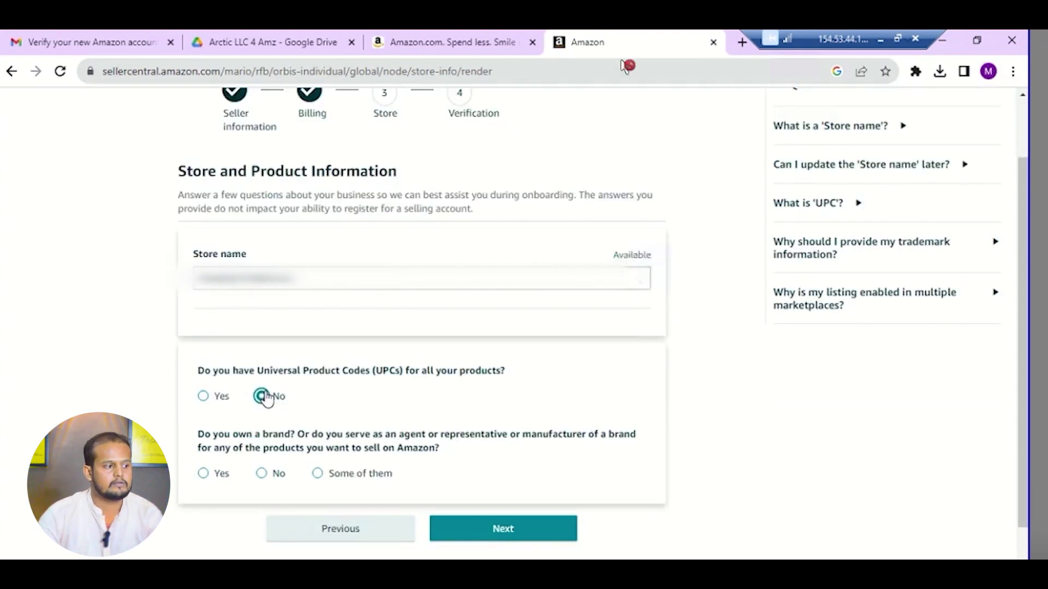
pyautogui.click(264, 475)
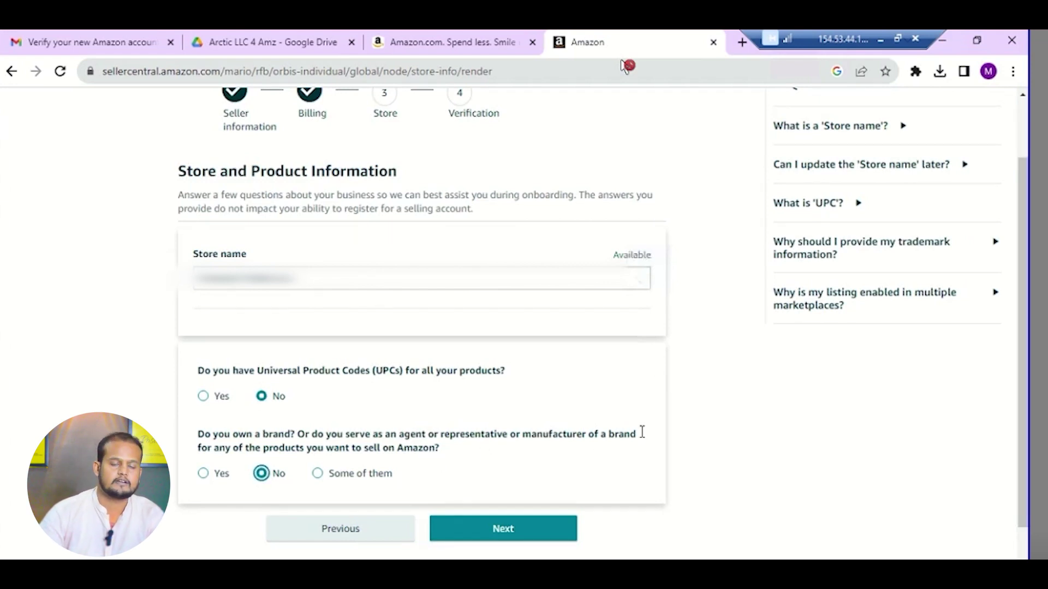
pyautogui.click(561, 534)
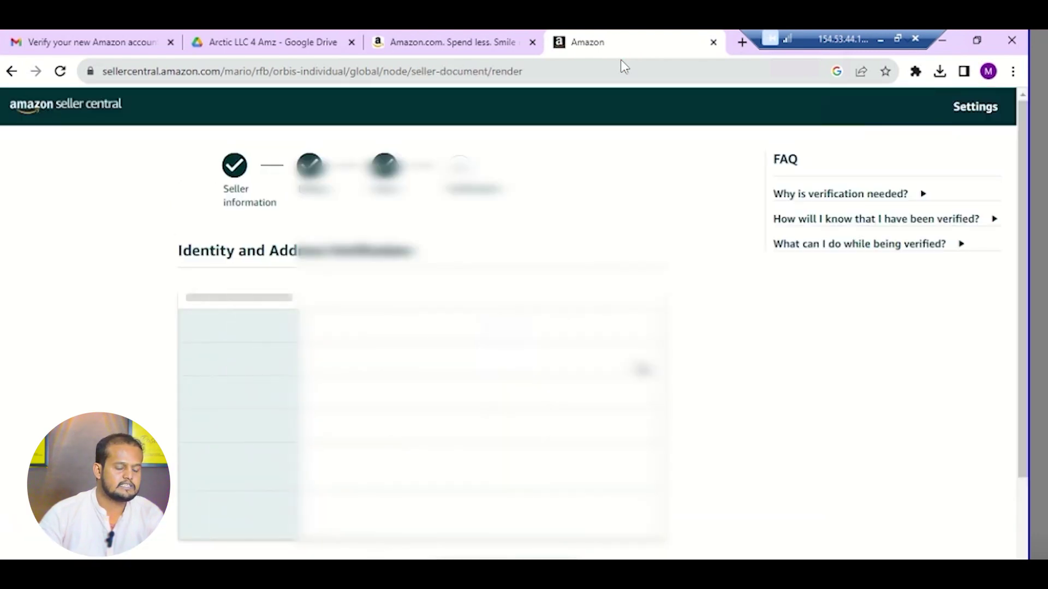
# Upload the passport HD-pak file from Desktop > llc doc as the passport.
pyautogui.scroll(-3, 620, 60)
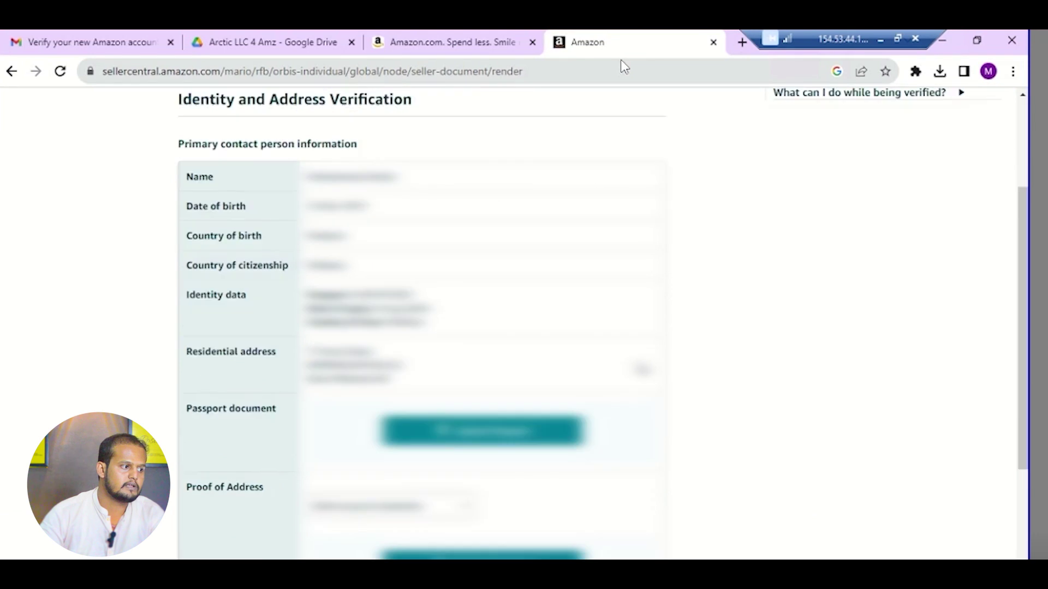
pyautogui.click(621, 62)
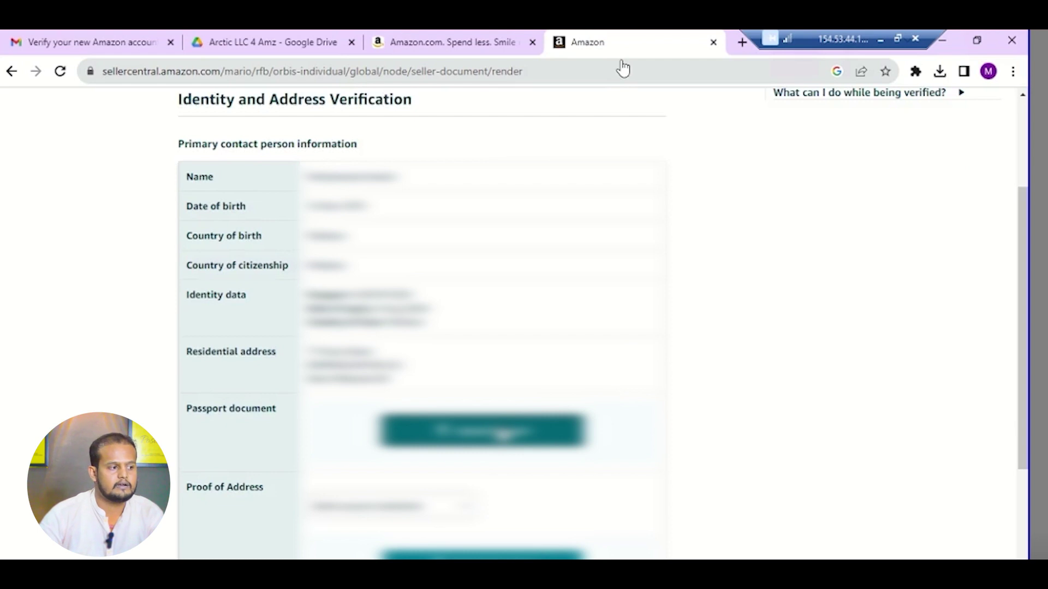
pyautogui.click(624, 66)
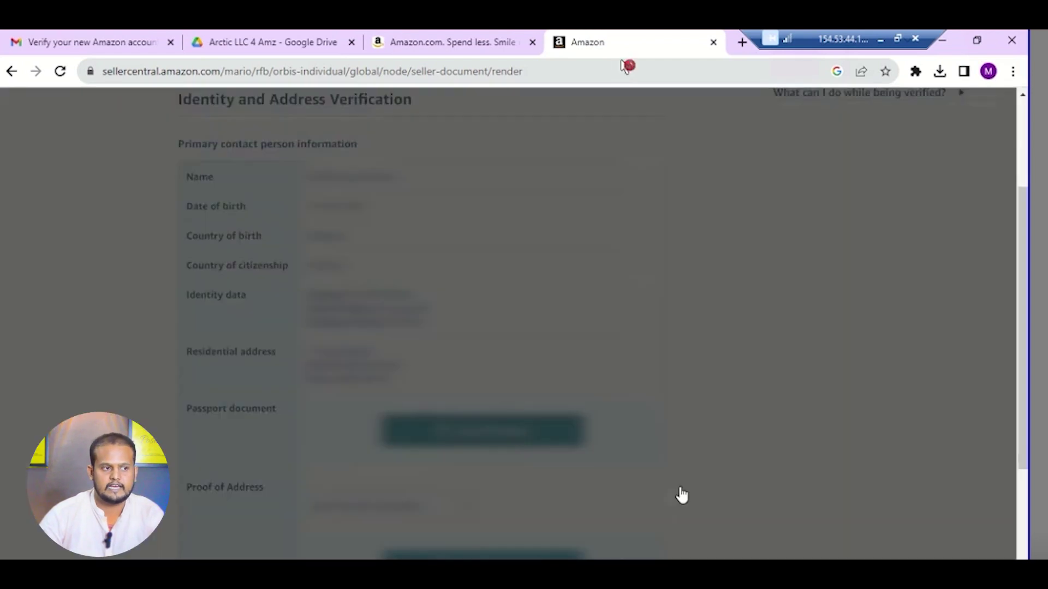
pyautogui.click(625, 66)
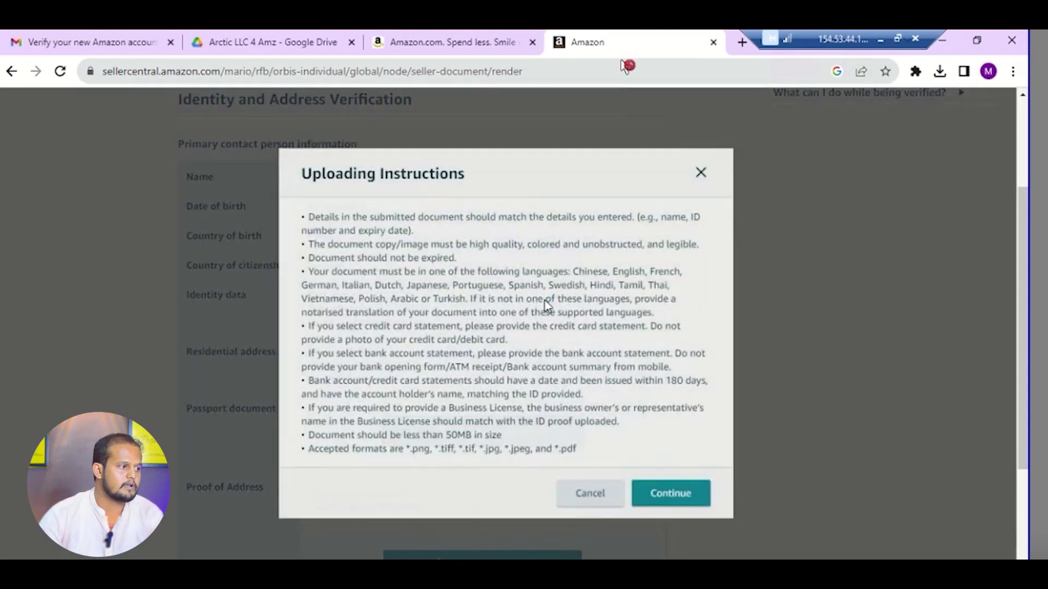
pyautogui.click(671, 493)
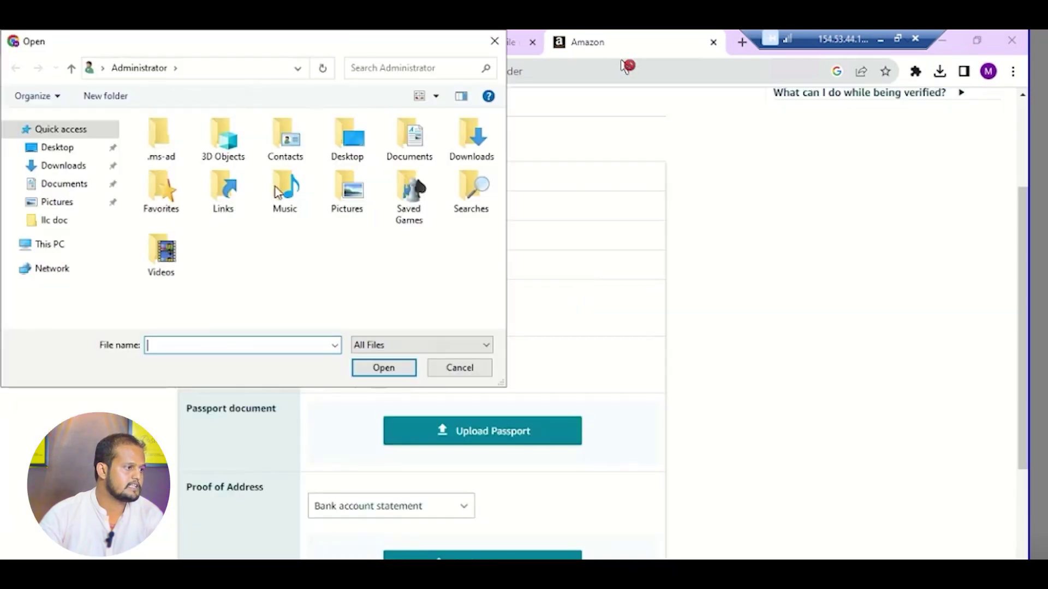
pyautogui.click(60, 149)
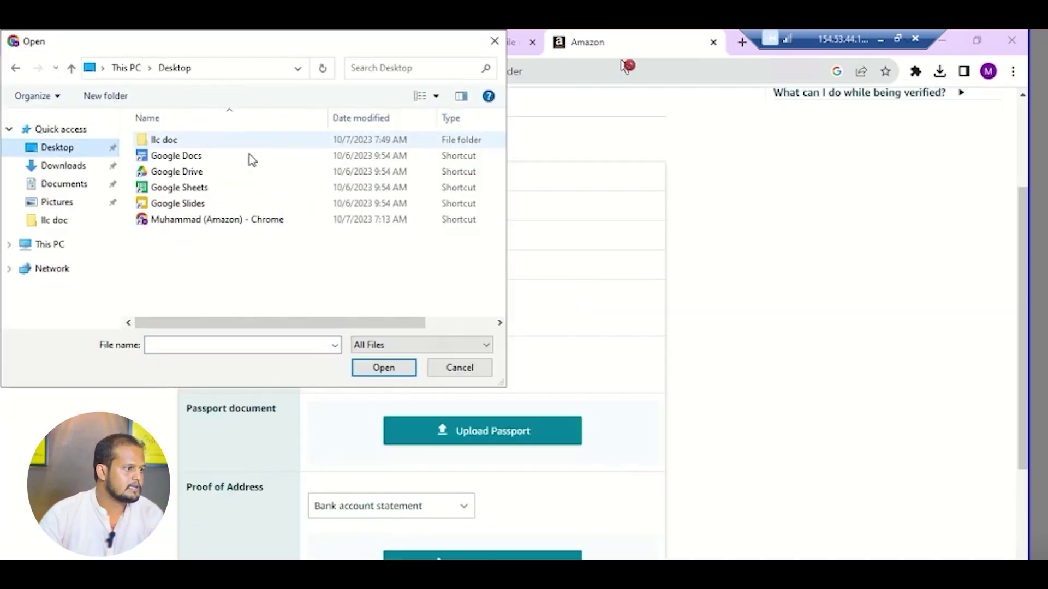
pyautogui.doubleClick(202, 145)
pyautogui.click(204, 144)
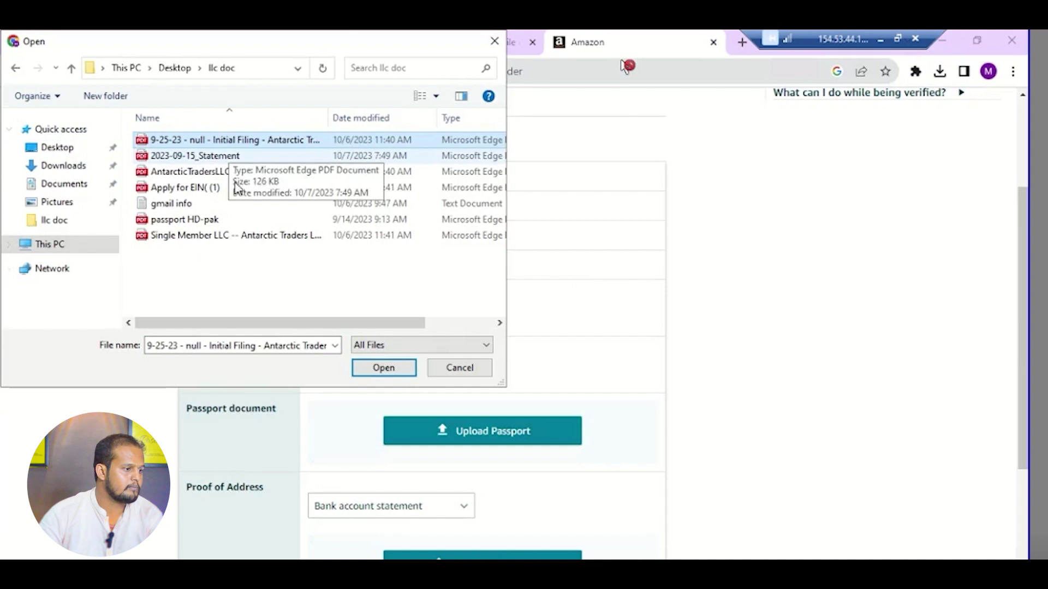
pyautogui.doubleClick(208, 220)
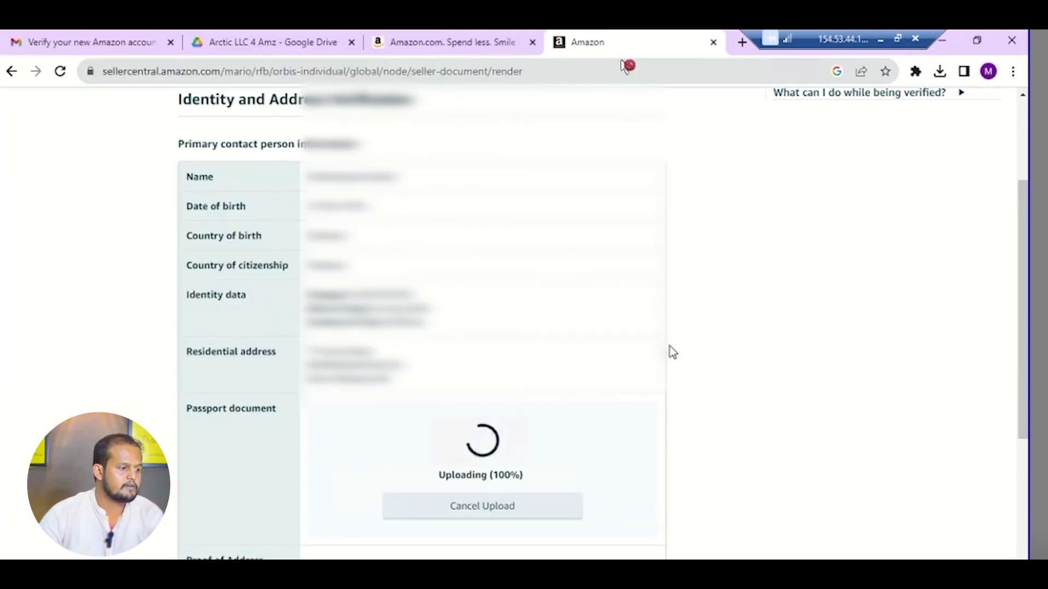
# Upload 2023-09-15_Statement as proof of address and submit the documents.
pyautogui.scroll(-3, 671, 351)
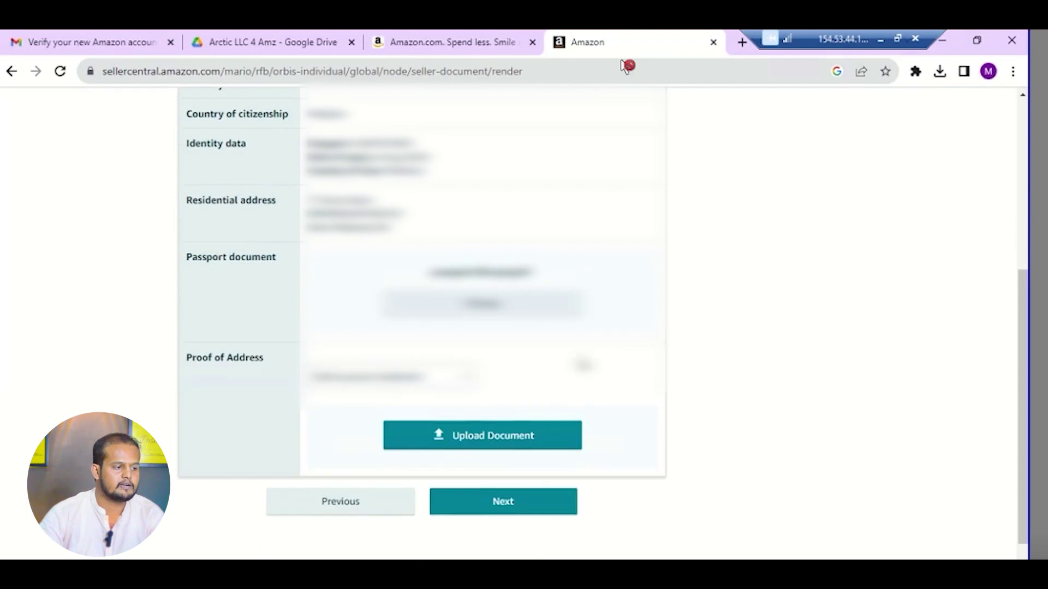
pyautogui.click(503, 443)
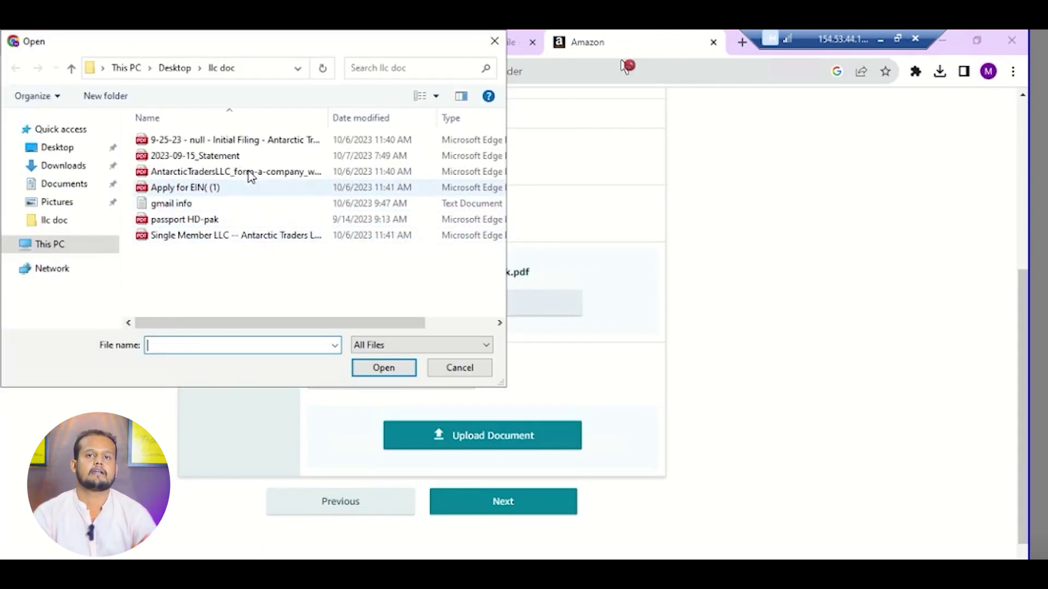
pyautogui.doubleClick(212, 158)
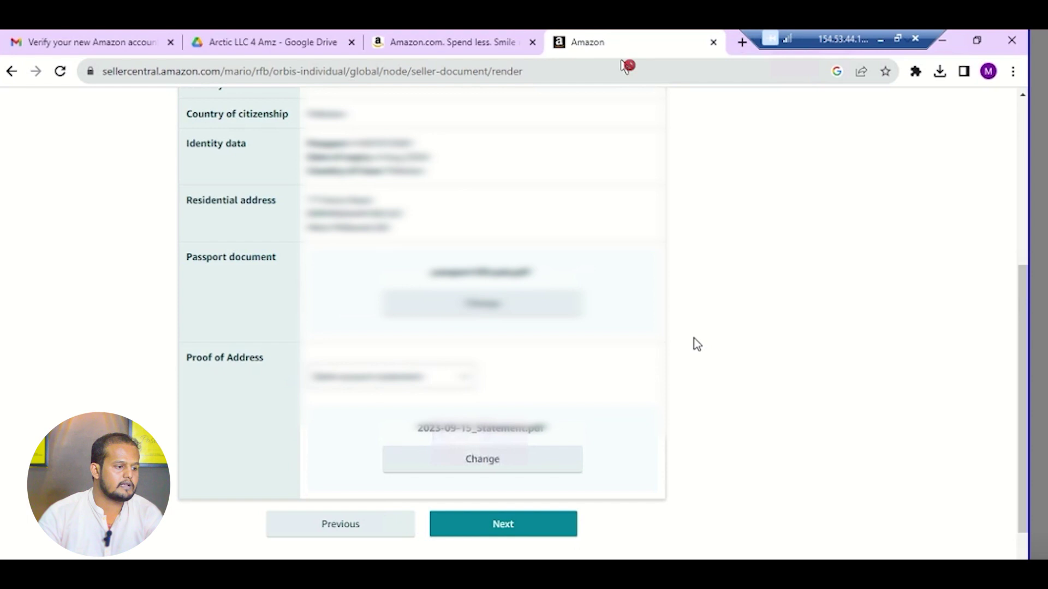
pyautogui.scroll(-2, 694, 338)
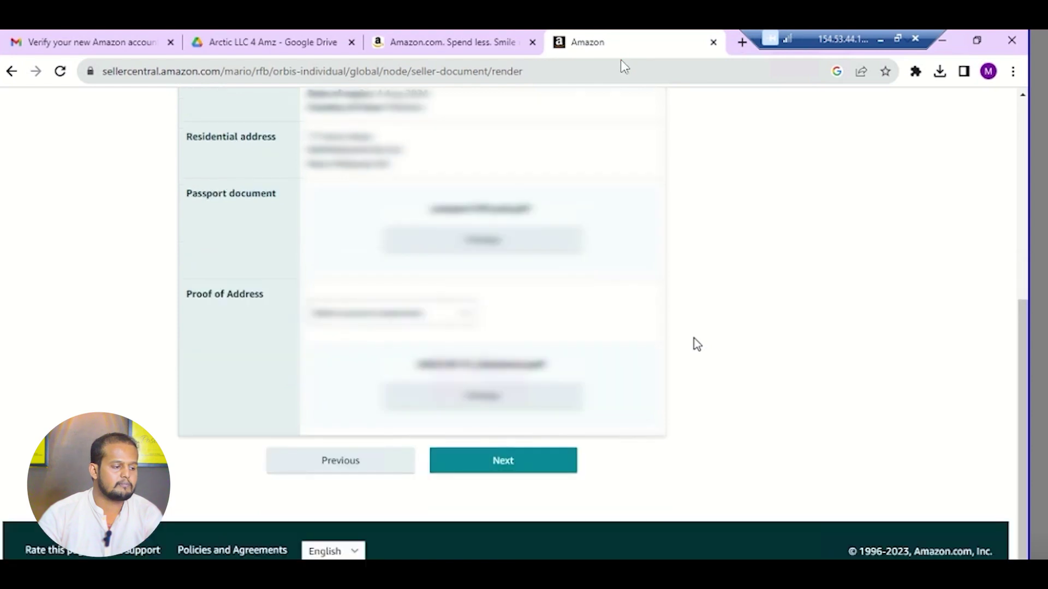
pyautogui.click(529, 467)
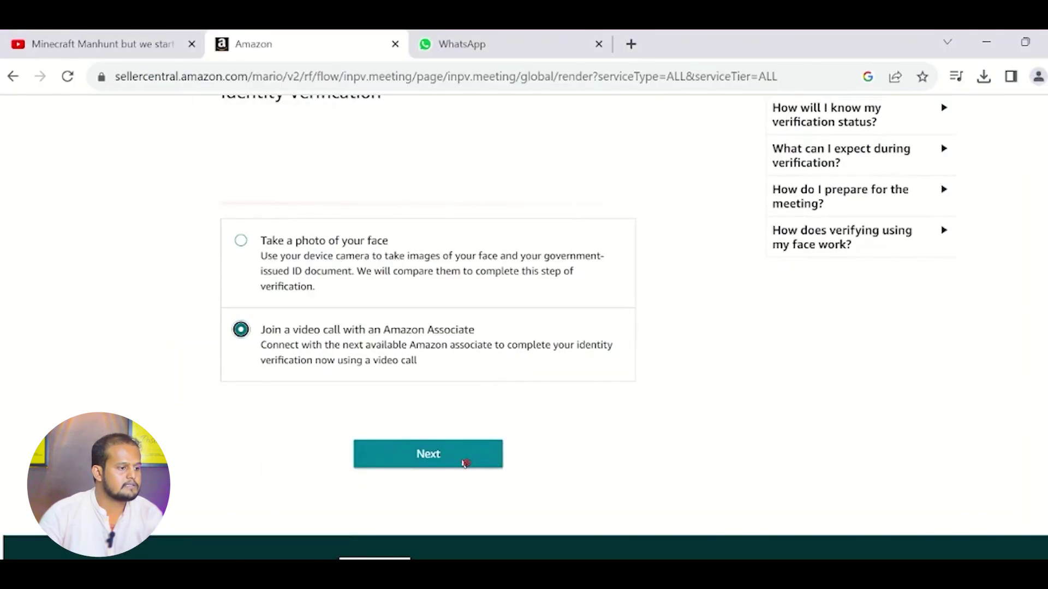
# Choose video-call verification, tick the device, English-language and recording notices, and join the call.
pyautogui.click(455, 459)
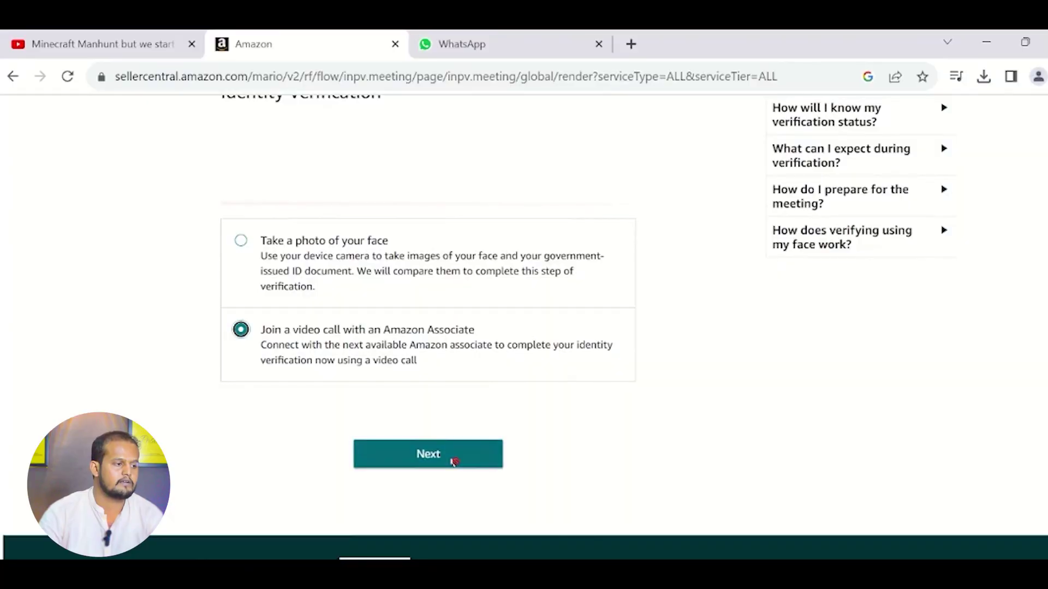
pyautogui.click(453, 461)
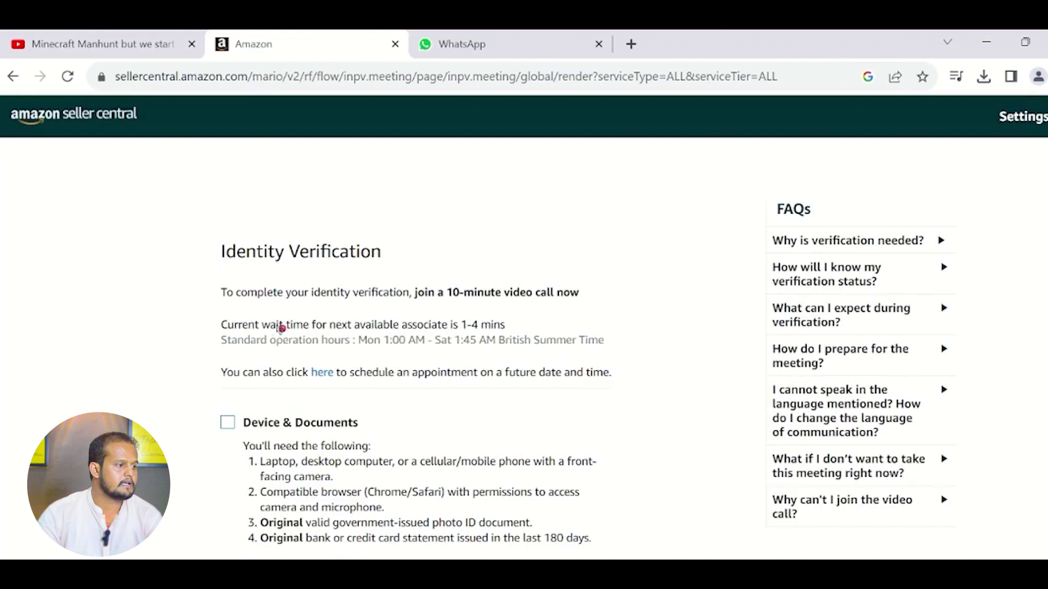
pyautogui.scroll(-3, 274, 327)
pyautogui.click(229, 255)
pyautogui.click(229, 445)
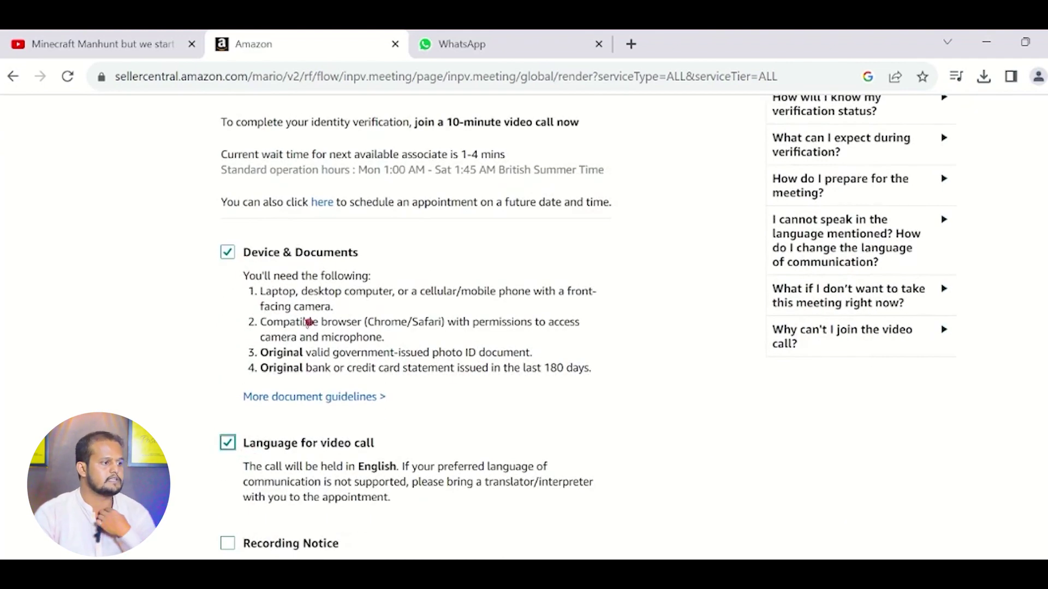
pyautogui.scroll(-2, 305, 323)
pyautogui.click(229, 458)
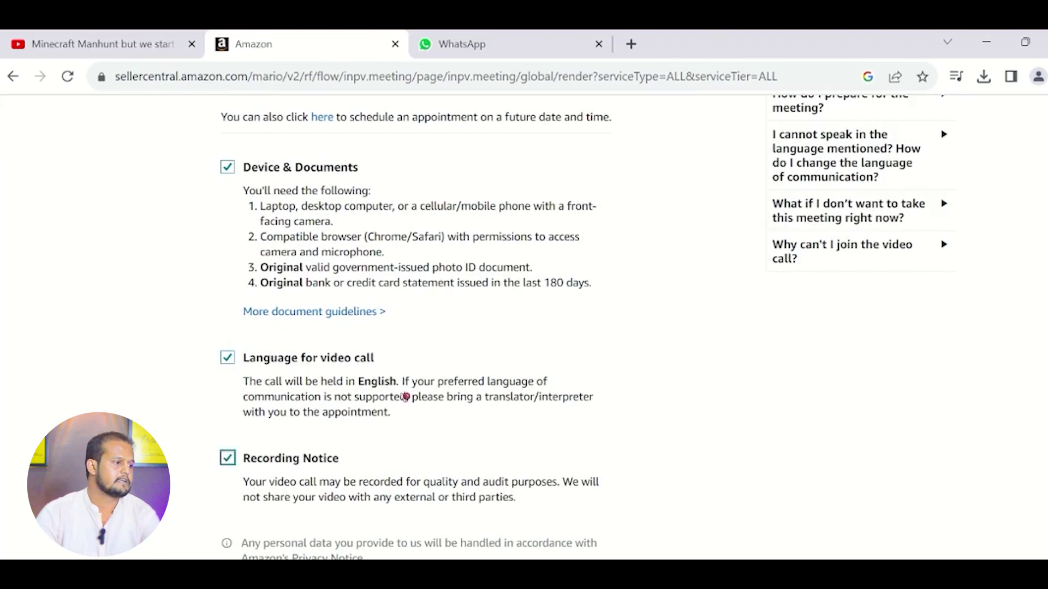
pyautogui.scroll(-5, 421, 389)
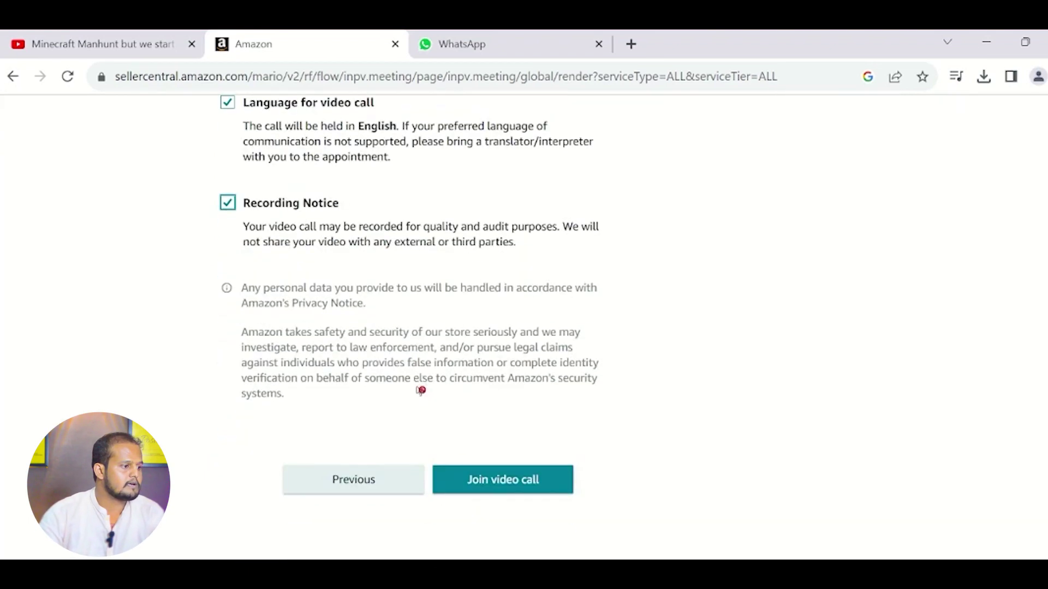
pyautogui.click(505, 491)
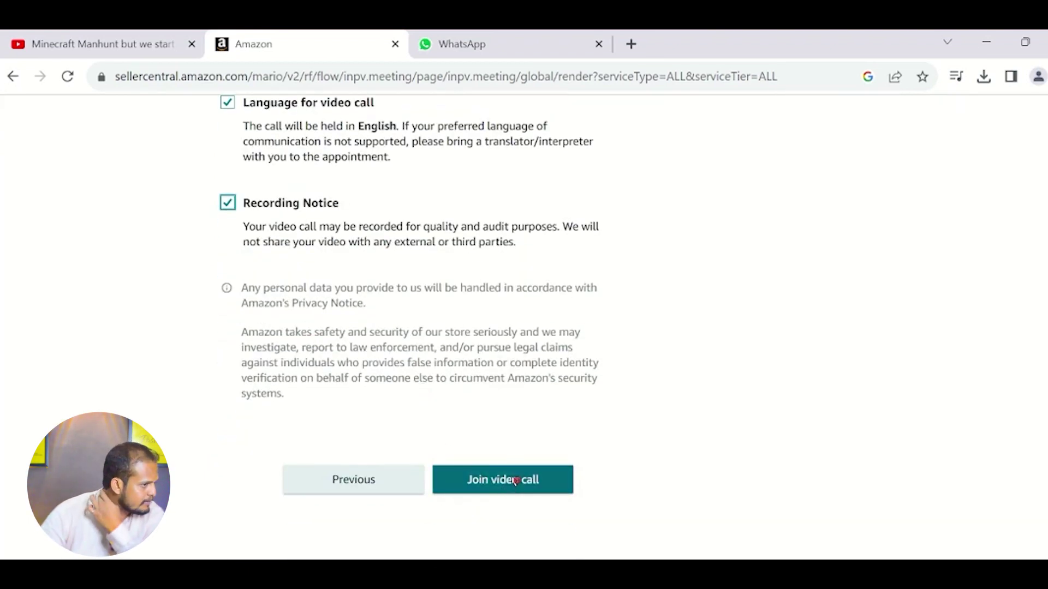
pyautogui.click(514, 480)
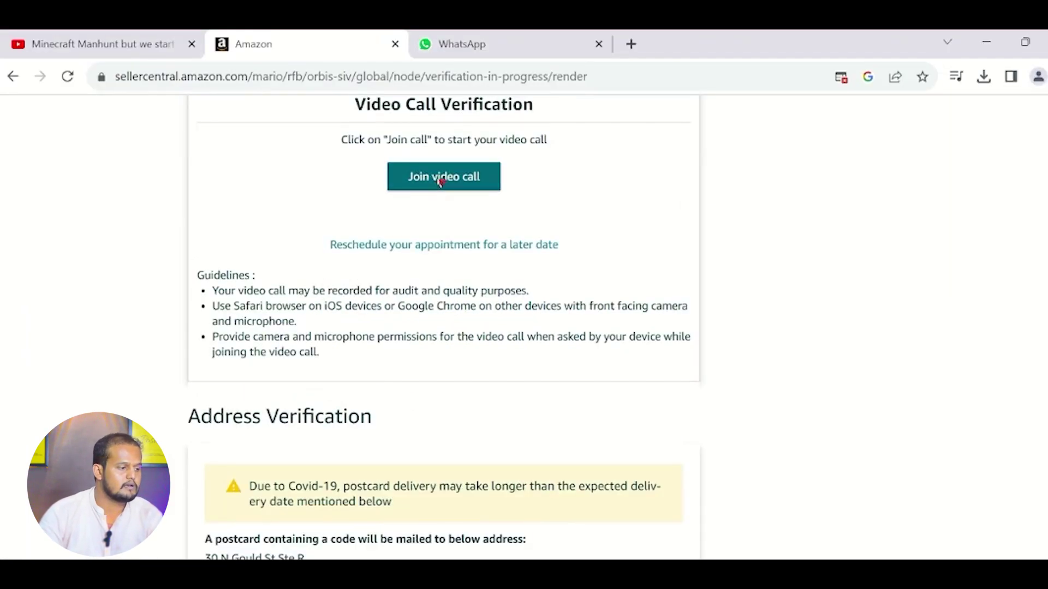
# Start the video call session and allow camera and microphone access.
pyautogui.click(432, 181)
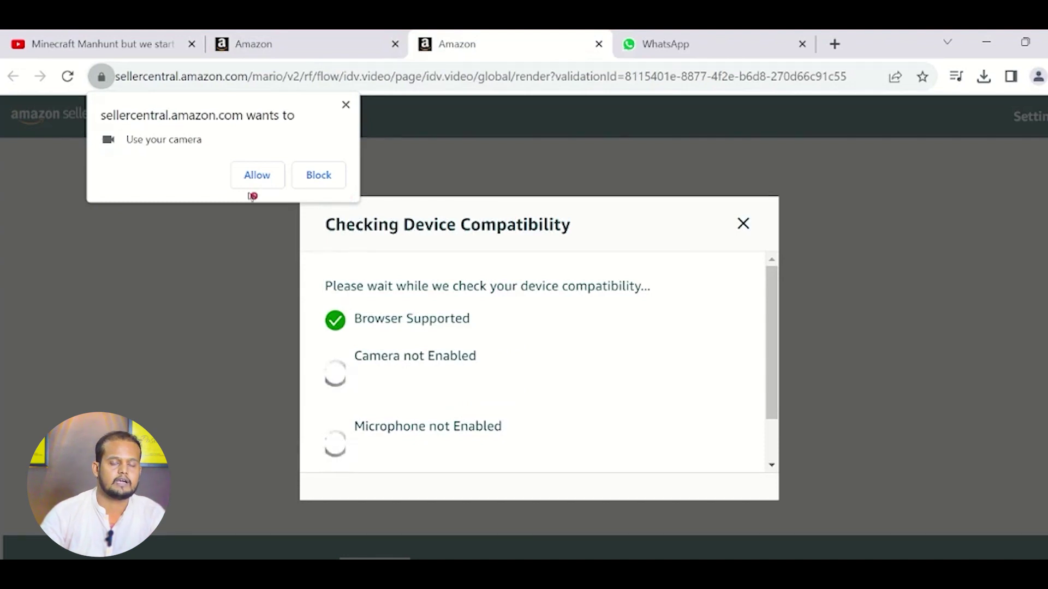
pyautogui.click(260, 178)
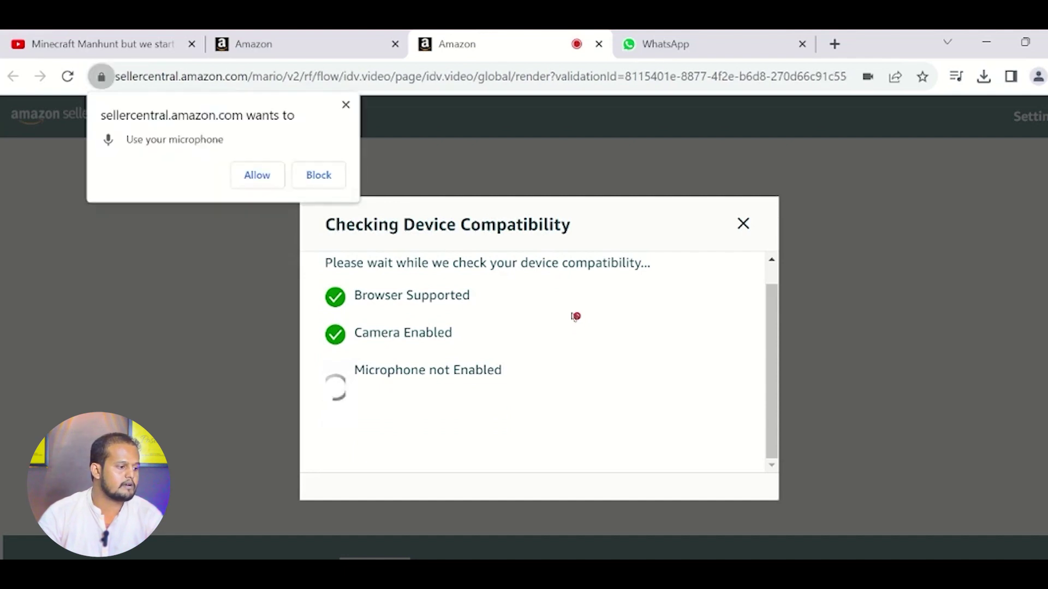
pyautogui.click(269, 179)
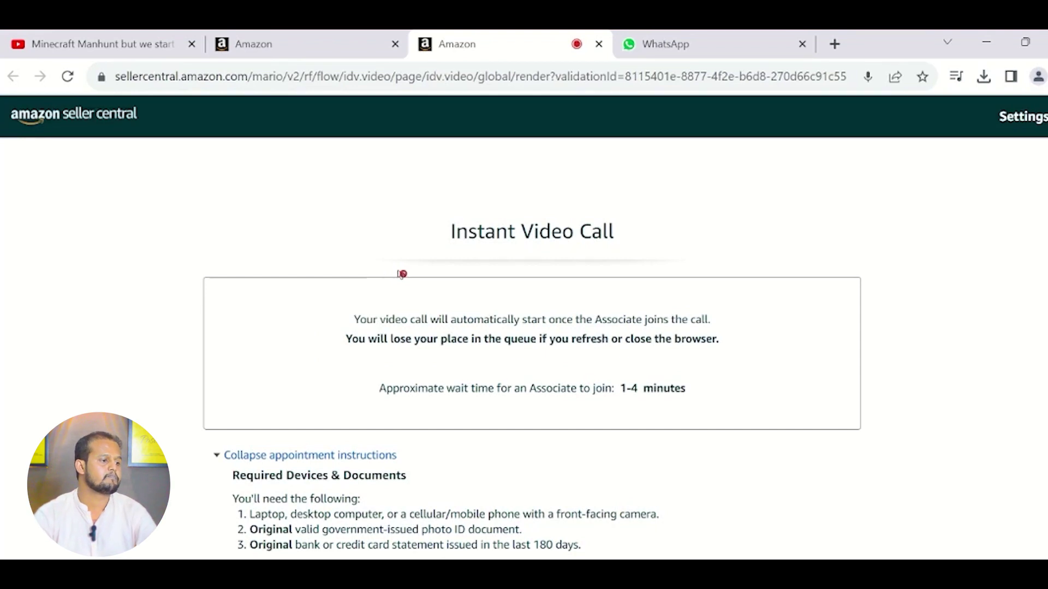
# Scroll through the Instant Video Call page's device and document requirements while queued.
pyautogui.scroll(-2, 404, 273)
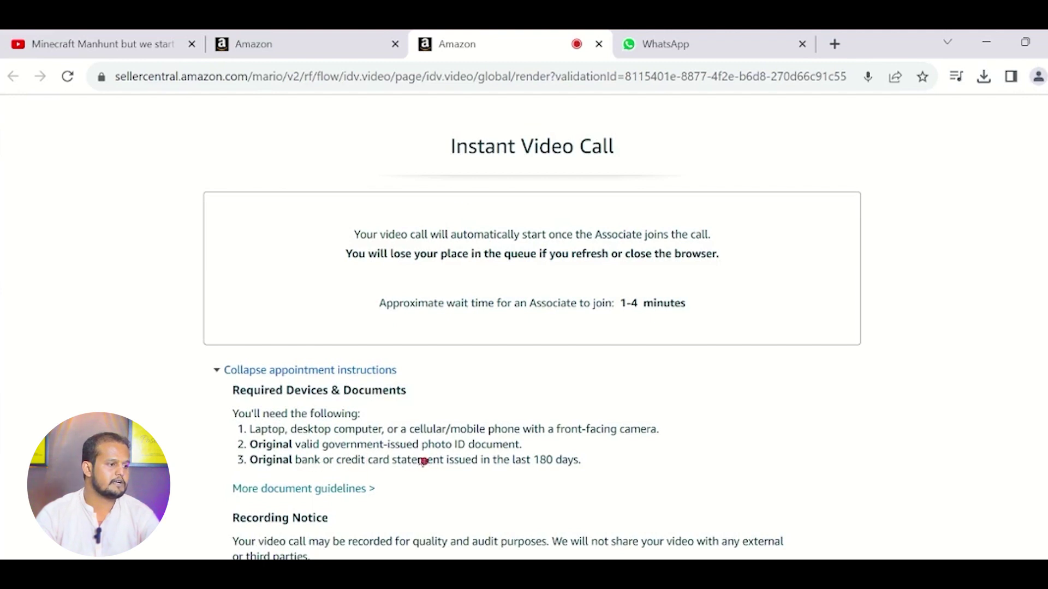
pyautogui.scroll(-3, 424, 462)
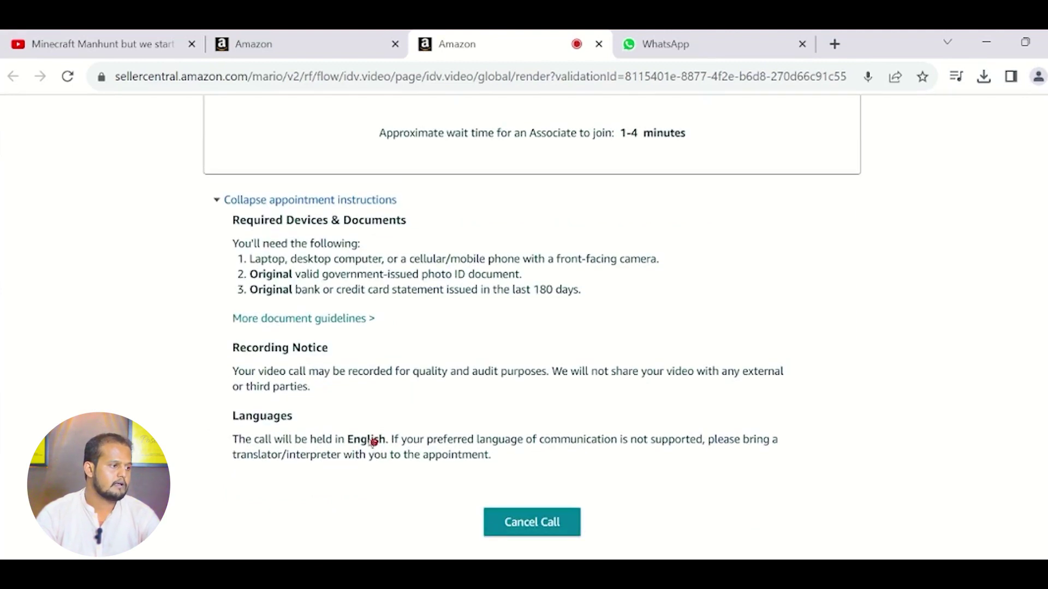